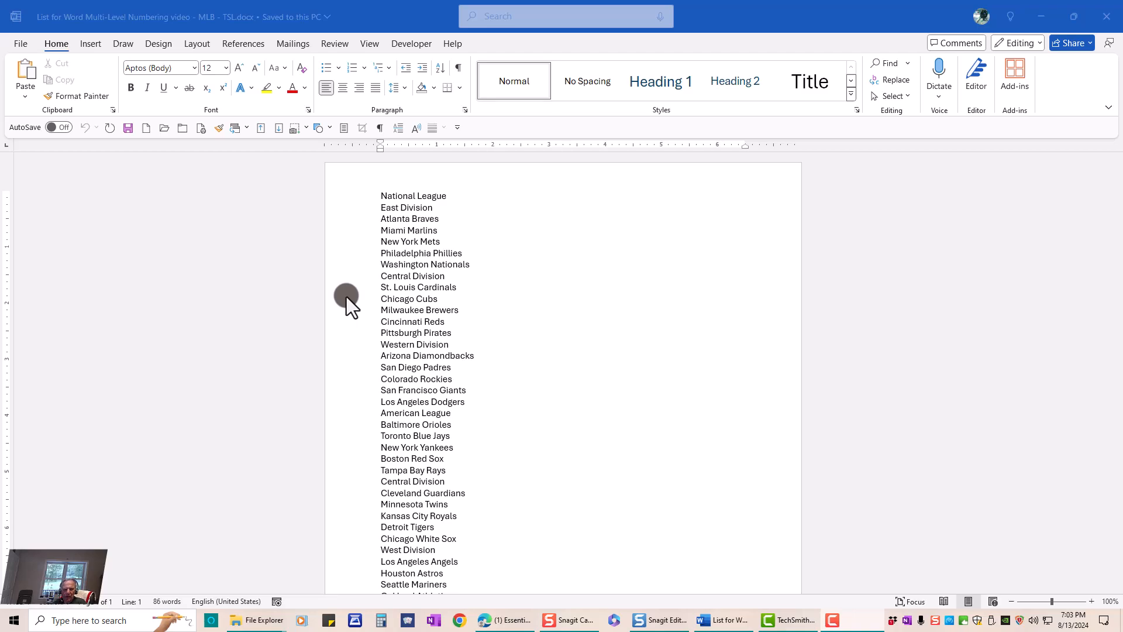
Show the paragraph marks to check that every entry is its own paragraph, and hide them again.
{"action": "left_click", "coordinate": [107, 76]}
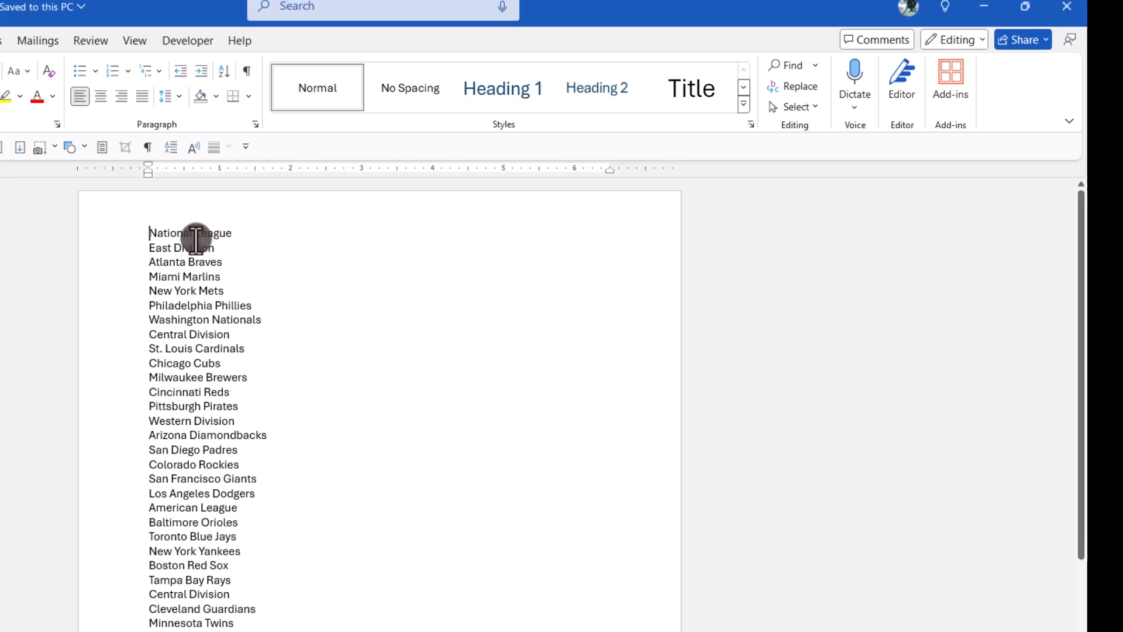
{"action": "left_click", "coordinate": [247, 70]}
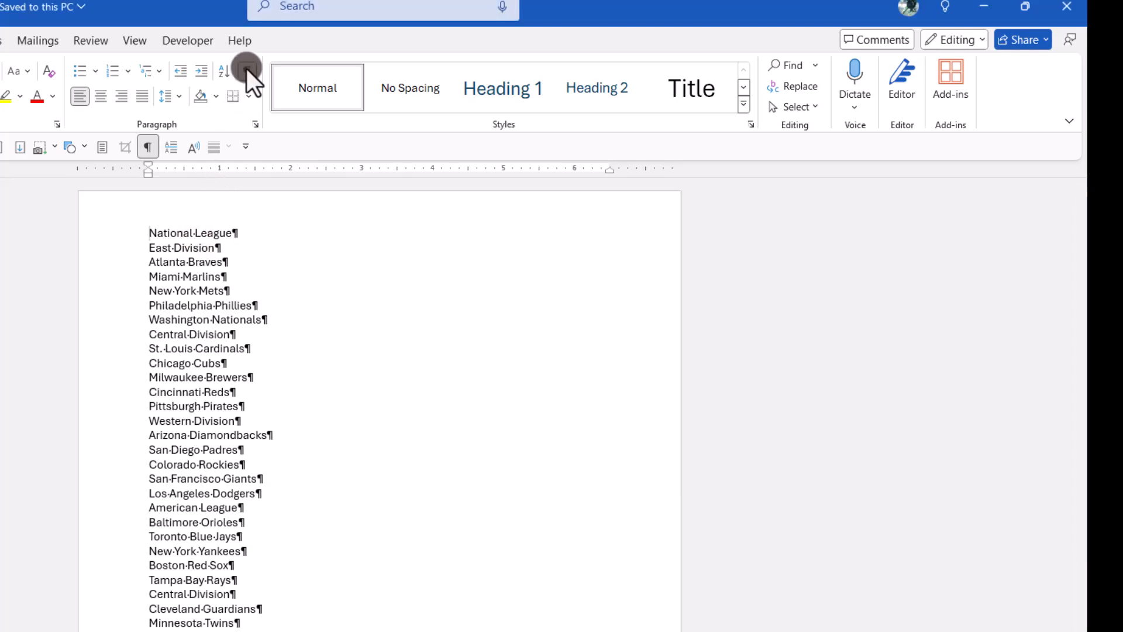
{"action": "left_click", "coordinate": [247, 68]}
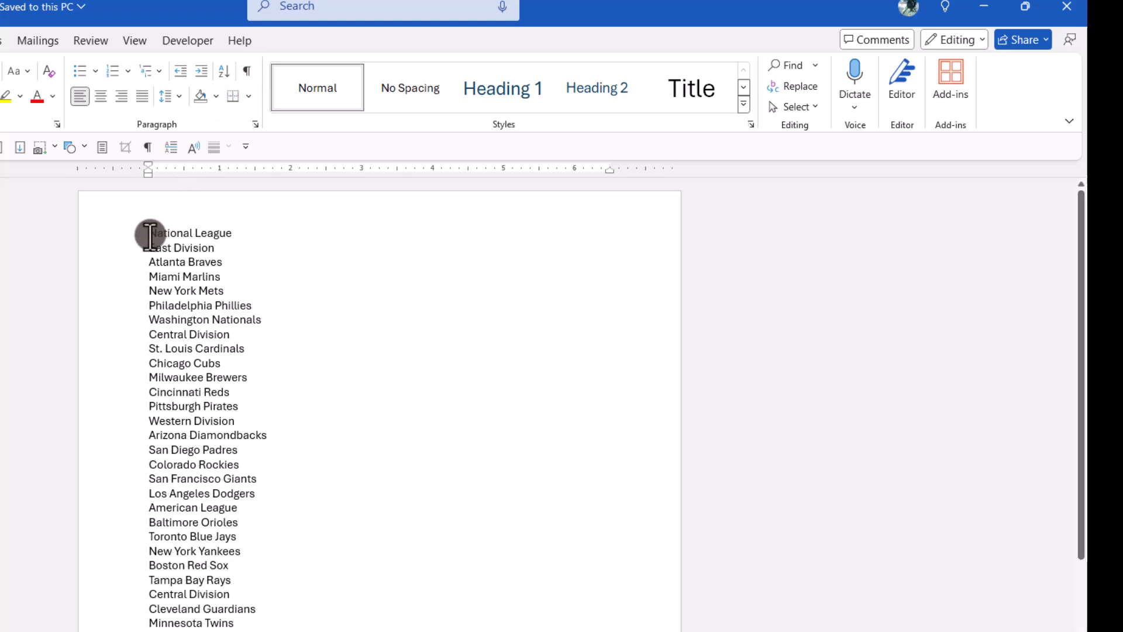
Define a new multilevel list with 1), a), i) numbering and apply it to the entire list of leagues, divisions and teams.
{"action": "key", "text": "ctrl+a"}
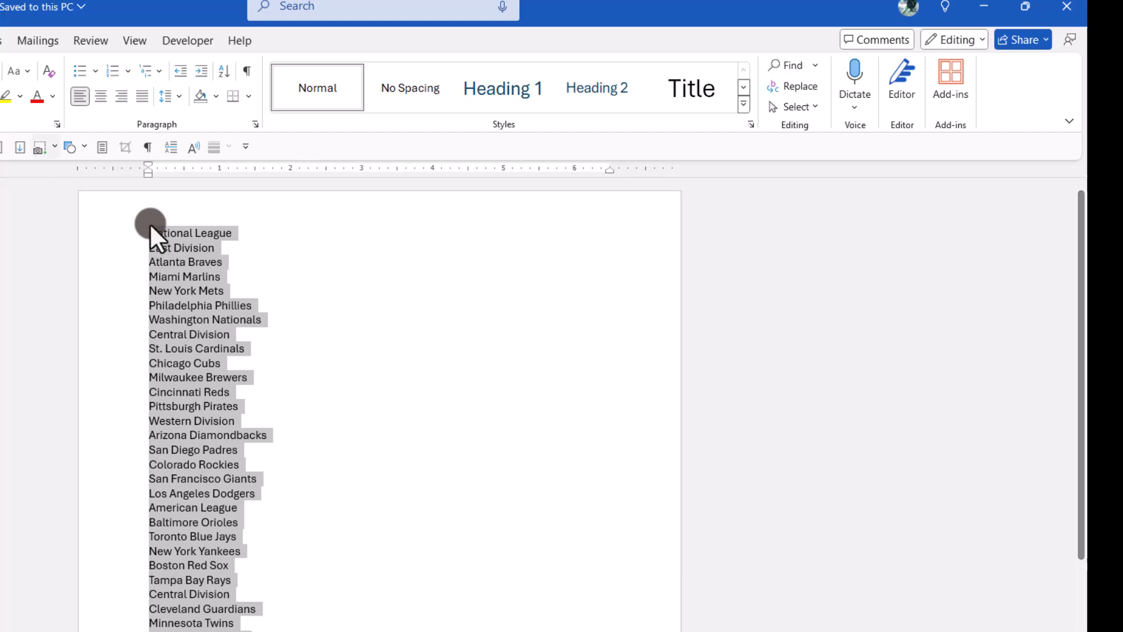
{"action": "left_click", "coordinate": [151, 69]}
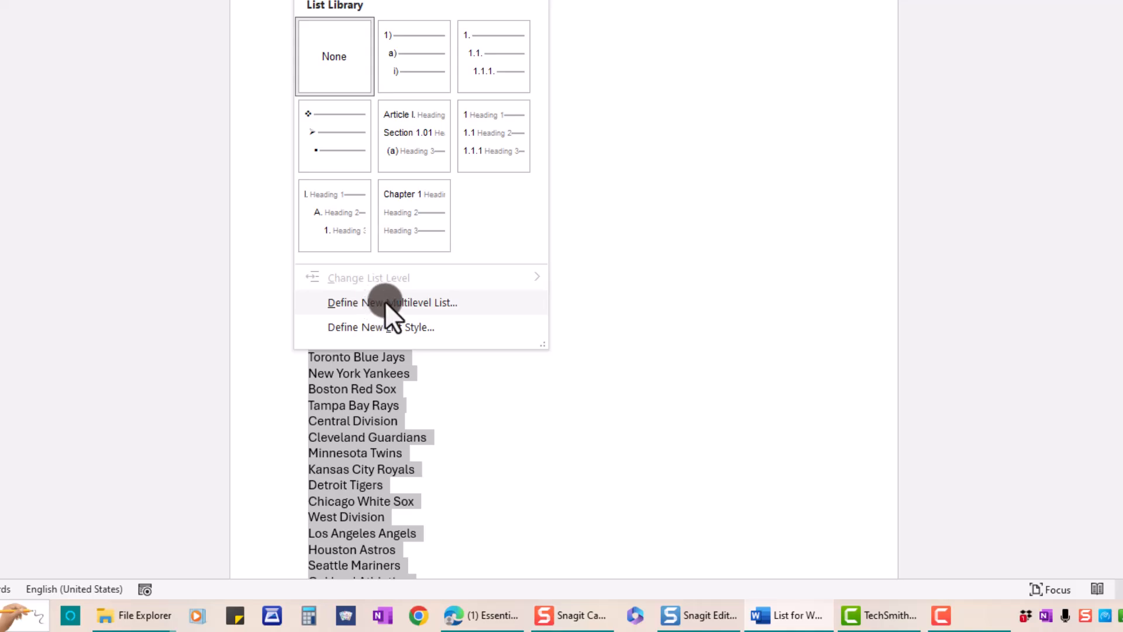
{"action": "left_click", "coordinate": [385, 301]}
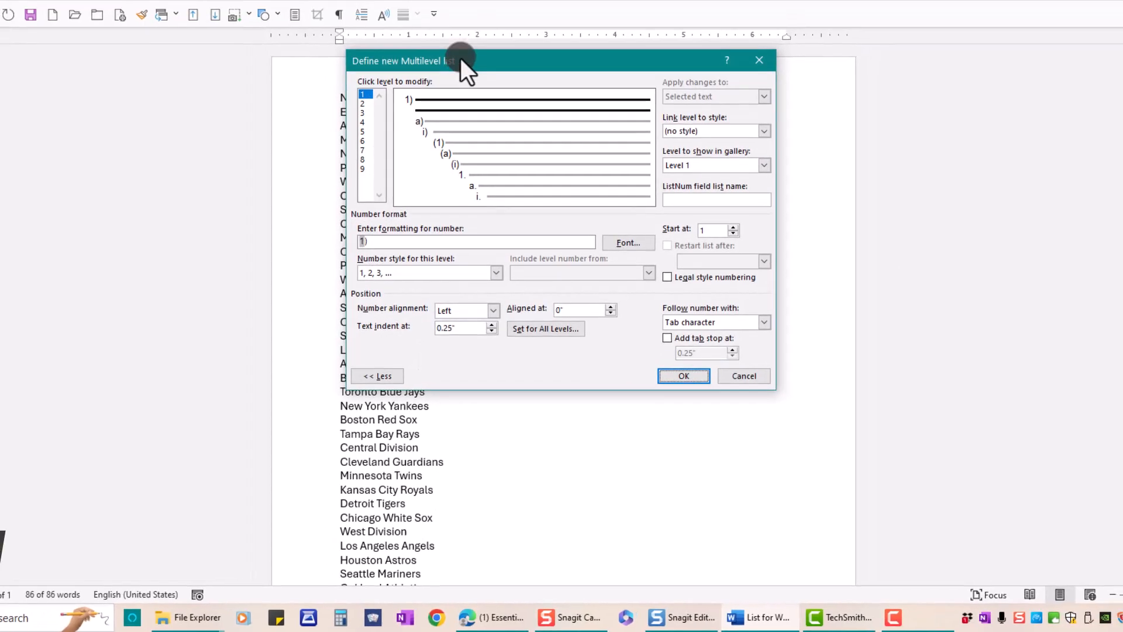
{"action": "left_click_drag", "start_coordinate": [461, 58], "coordinate": [511, 54]}
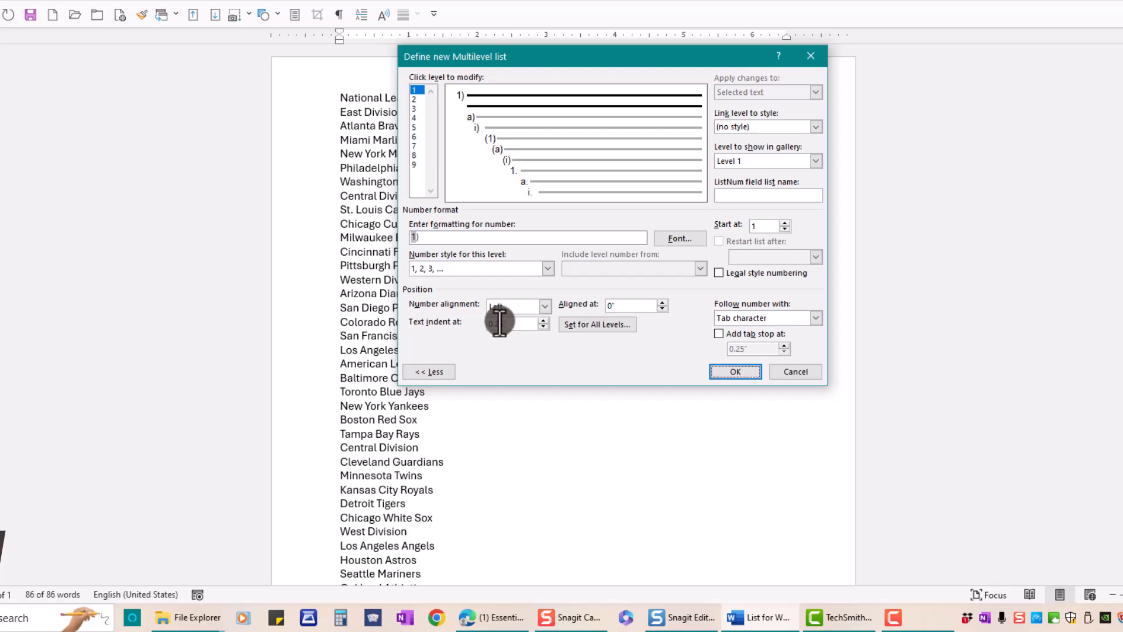
{"action": "left_click", "coordinate": [729, 372]}
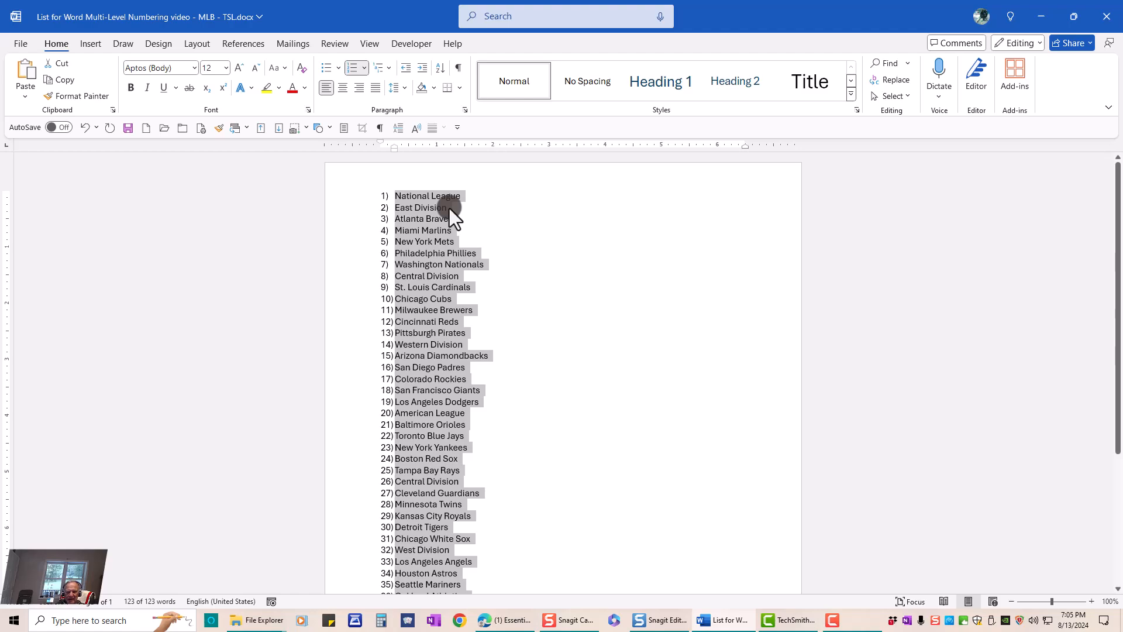
Demote East Division to the second list level and its teams, Atlanta Braves through Washington Nationals, to the third level.
{"action": "left_click", "coordinate": [410, 209]}
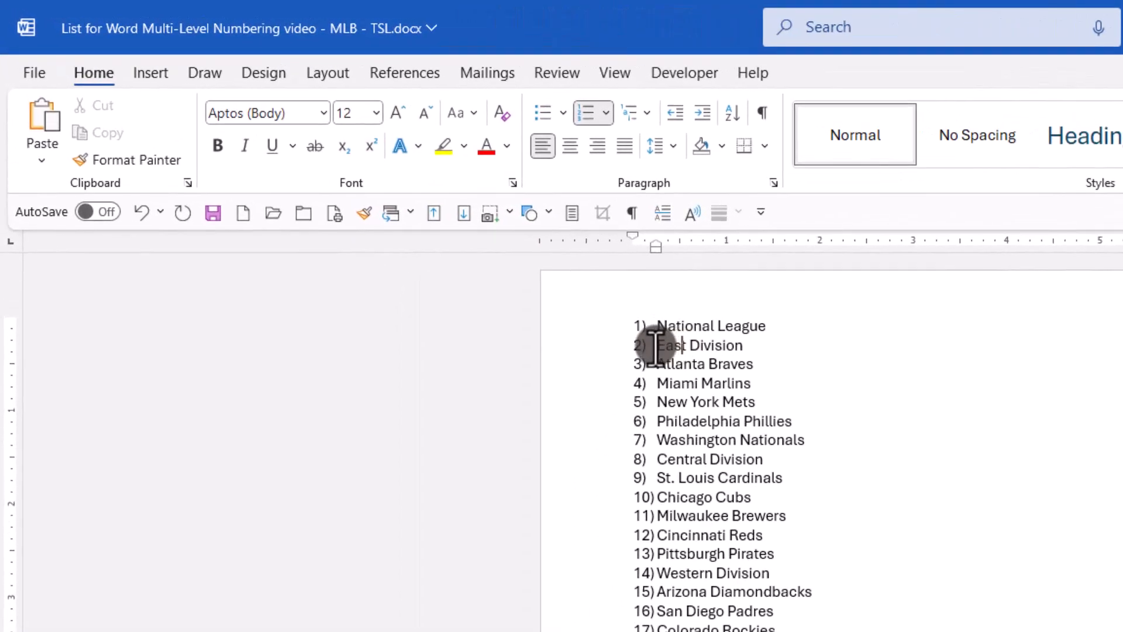
{"action": "left_click", "coordinate": [655, 345]}
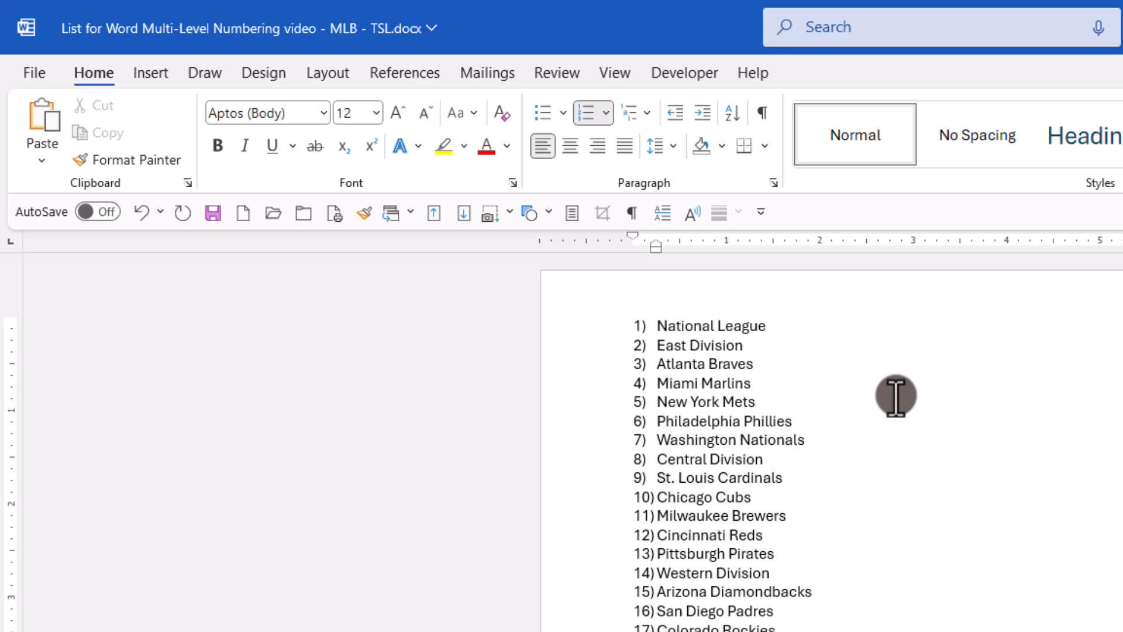
{"action": "key", "text": "Tab"}
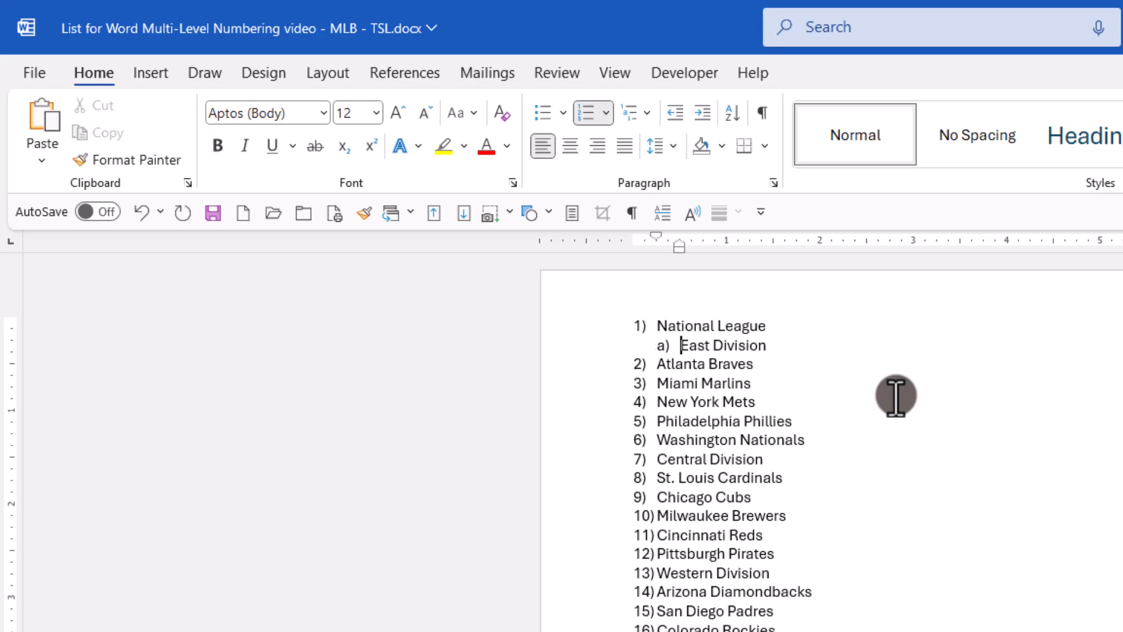
{"action": "left_click", "coordinate": [660, 365]}
{"action": "left_click_drag", "start_coordinate": [668, 383], "coordinate": [682, 438]}
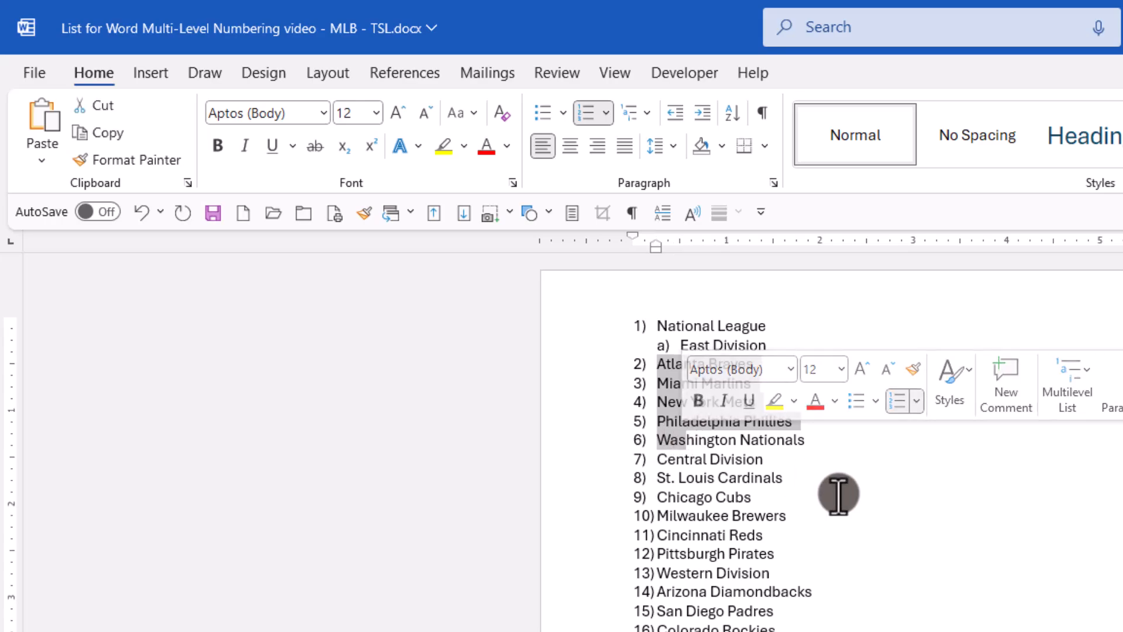
{"action": "key", "text": "Tab"}
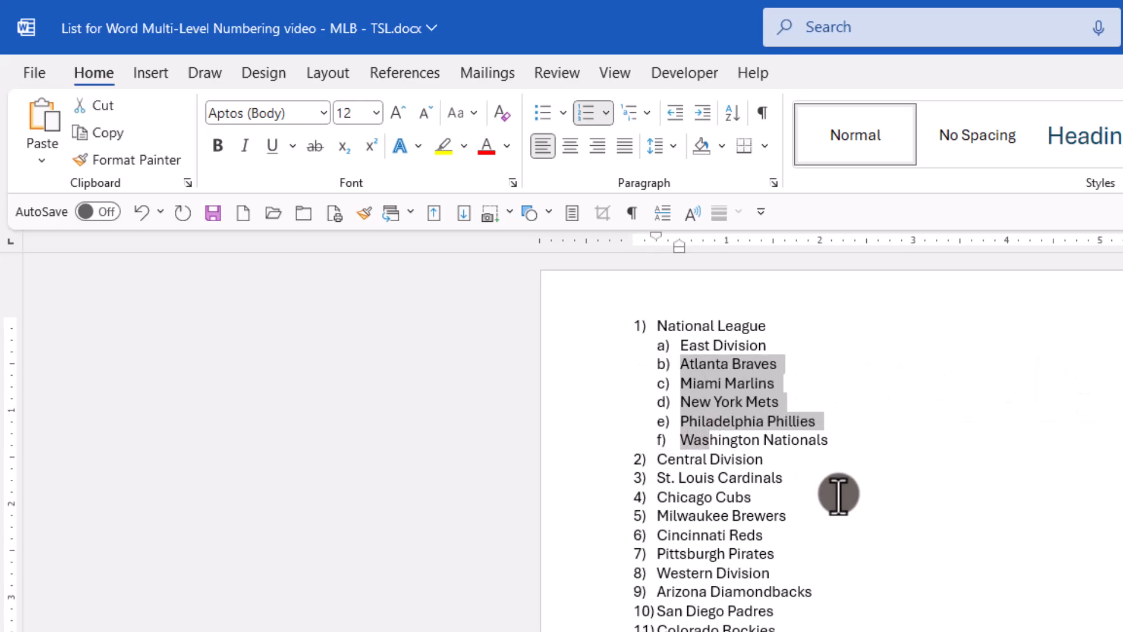
{"action": "key", "text": "Tab"}
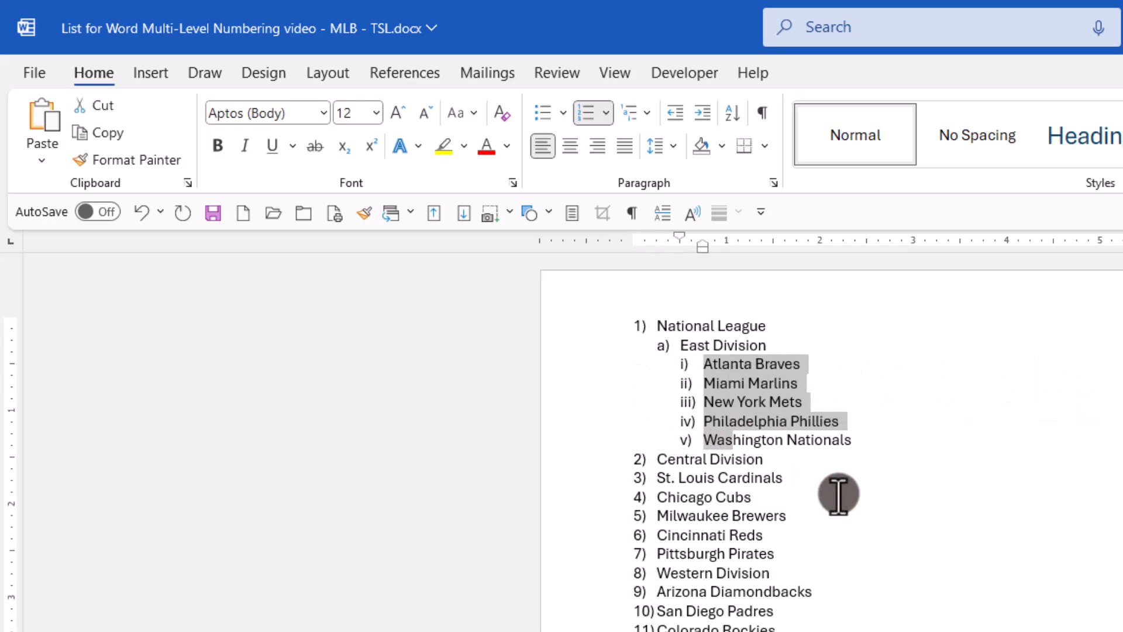
Demote Central Division to the second list level and its teams, St. Louis Cardinals through Pittsburgh Pirates, to the third level.
{"action": "left_click", "coordinate": [654, 459]}
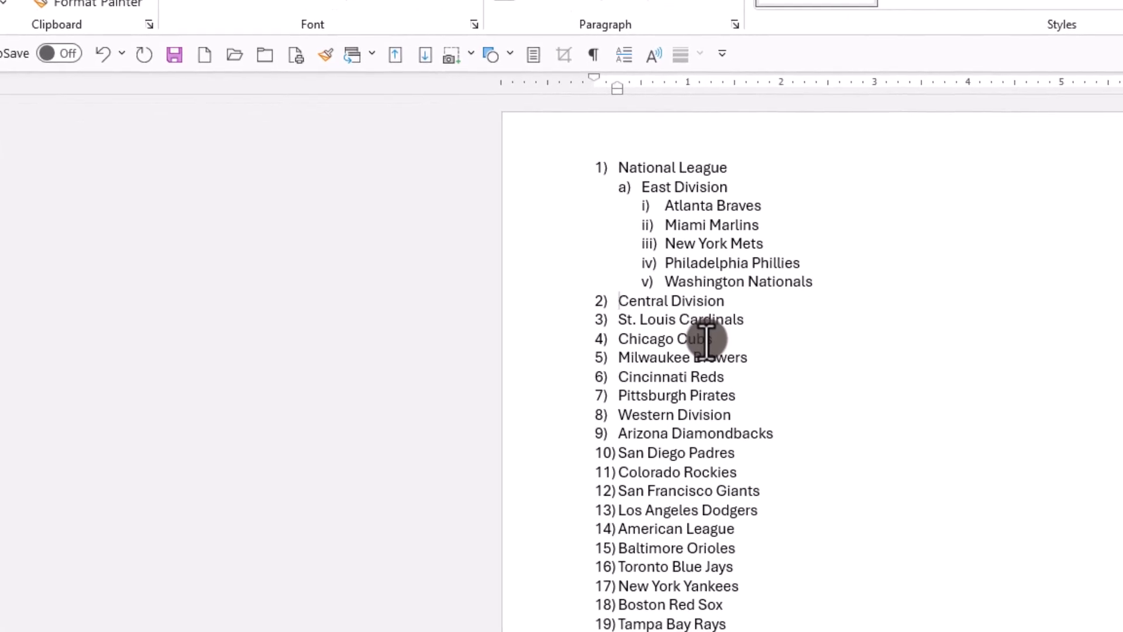
{"action": "key", "text": "Tab"}
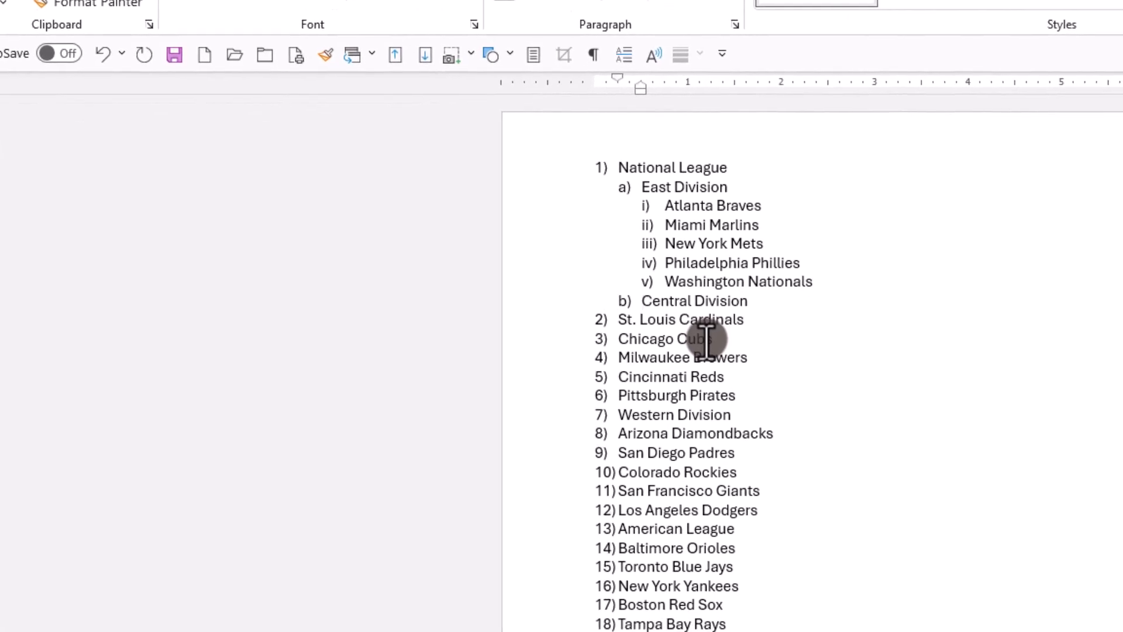
{"action": "left_click_drag", "start_coordinate": [617, 318], "coordinate": [656, 395]}
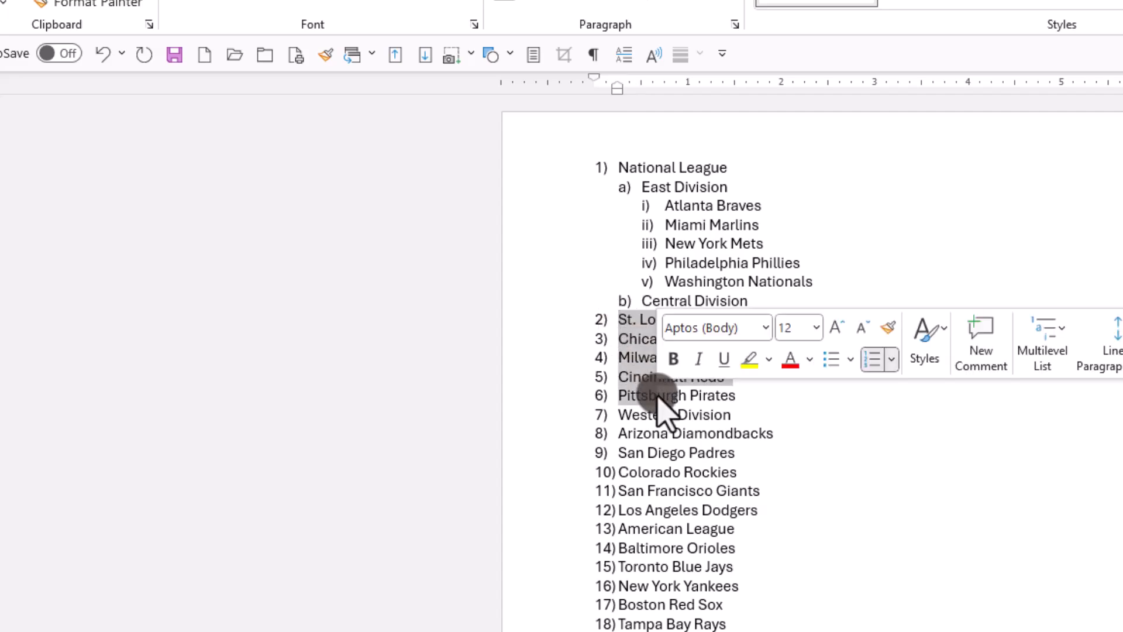
{"action": "key", "text": "Tab"}
{"action": "key", "text": "Tab"}
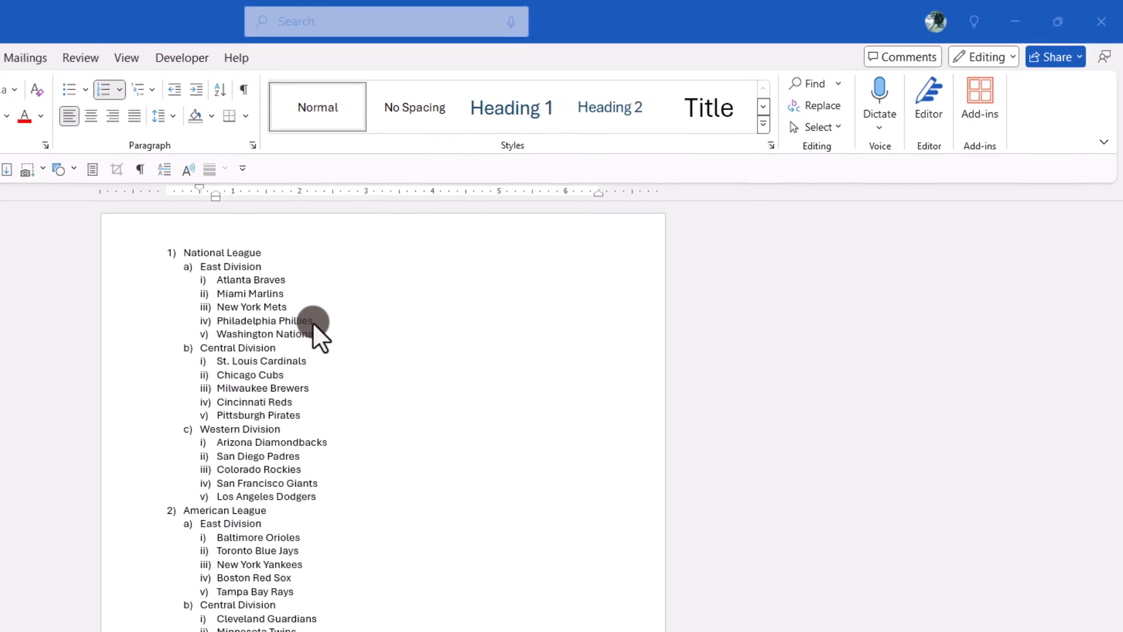
Add Bryce Harper and Trea Turner as fourth-level entries under Philadelphia Phillies.
{"action": "left_click", "coordinate": [314, 322]}
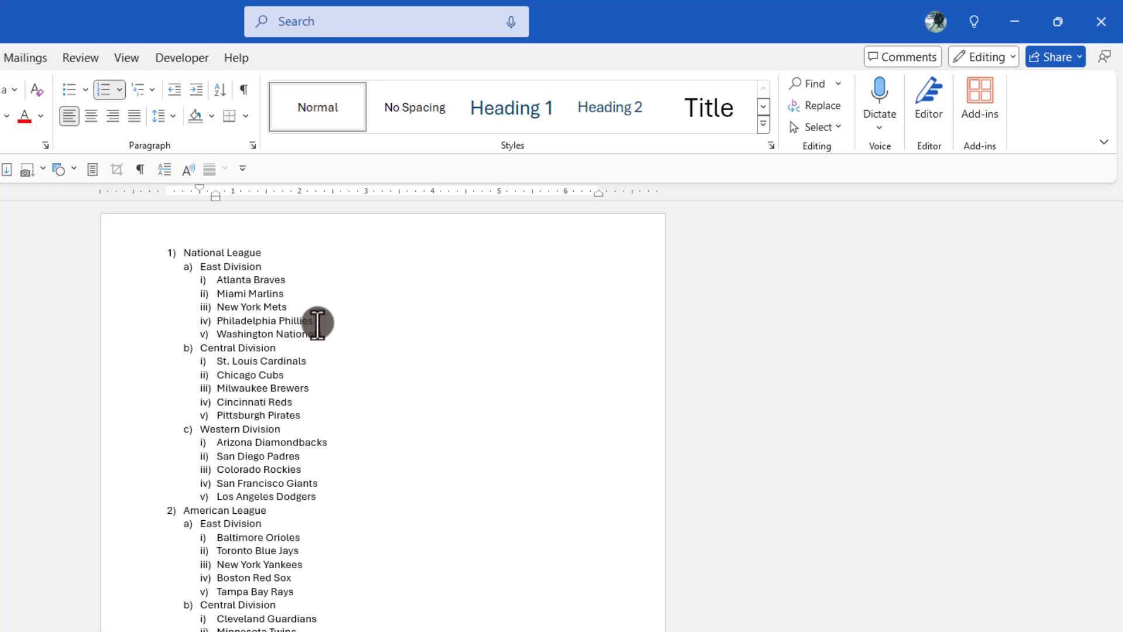
{"action": "key", "text": "Return"}
{"action": "key", "text": "Tab"}
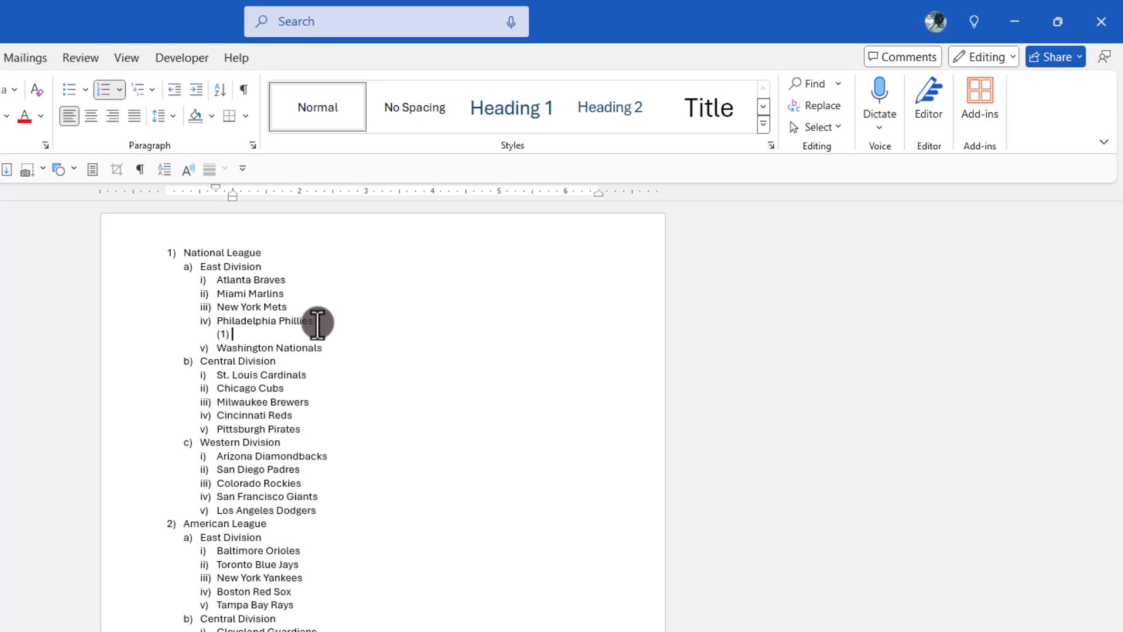
{"action": "type", "text": "Br"}
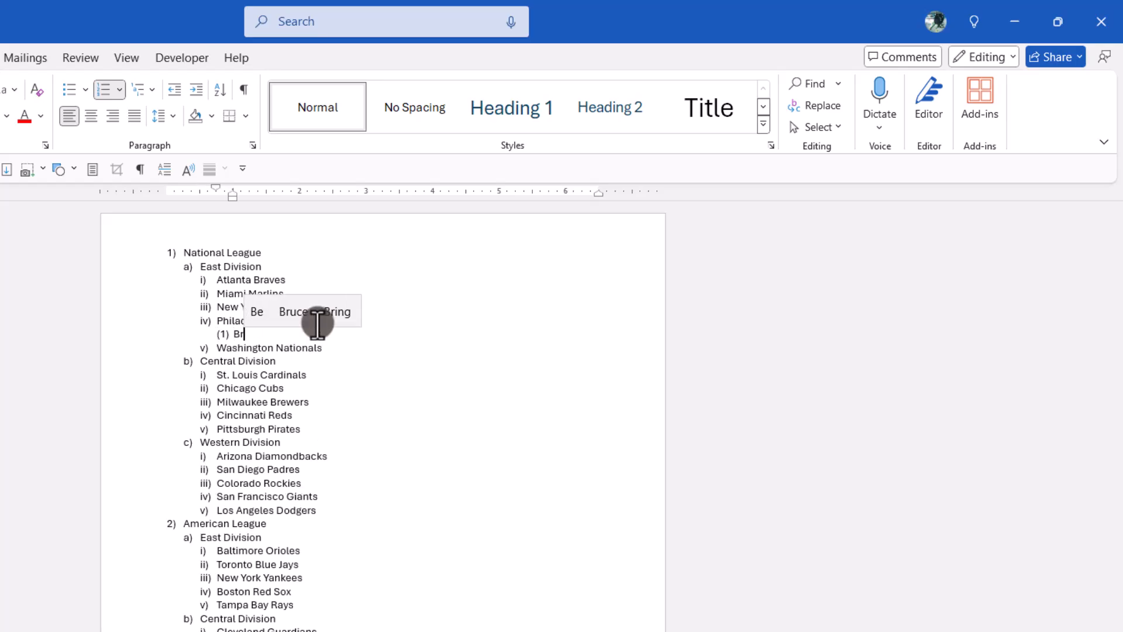
{"action": "type", "text": "yce "}
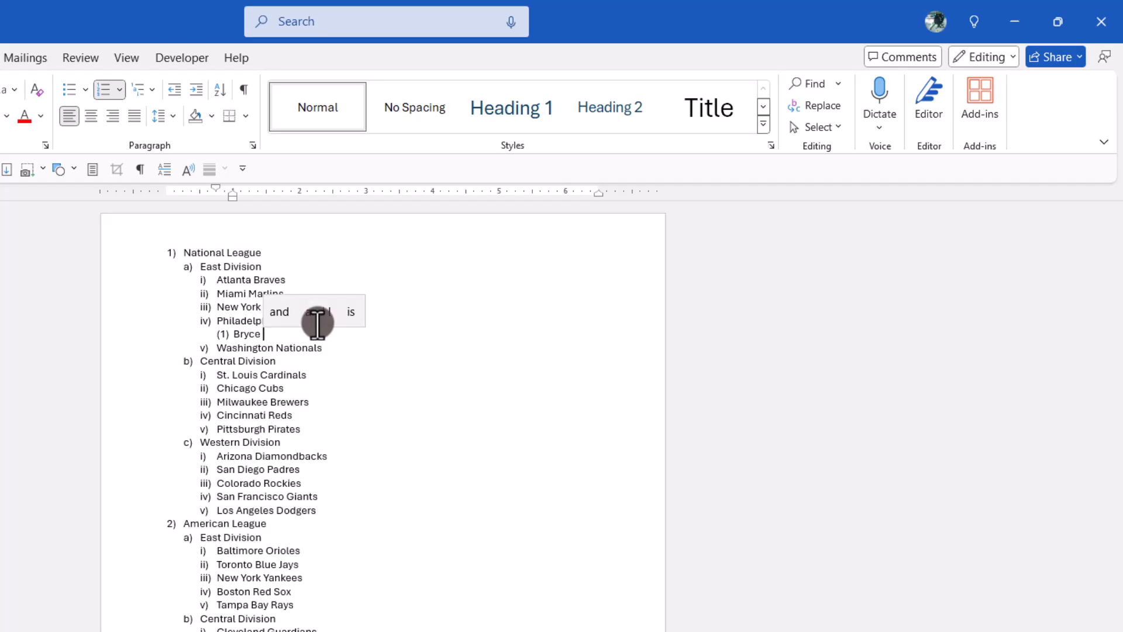
{"action": "type", "text": "Harper"}
{"action": "key", "text": "Return"}
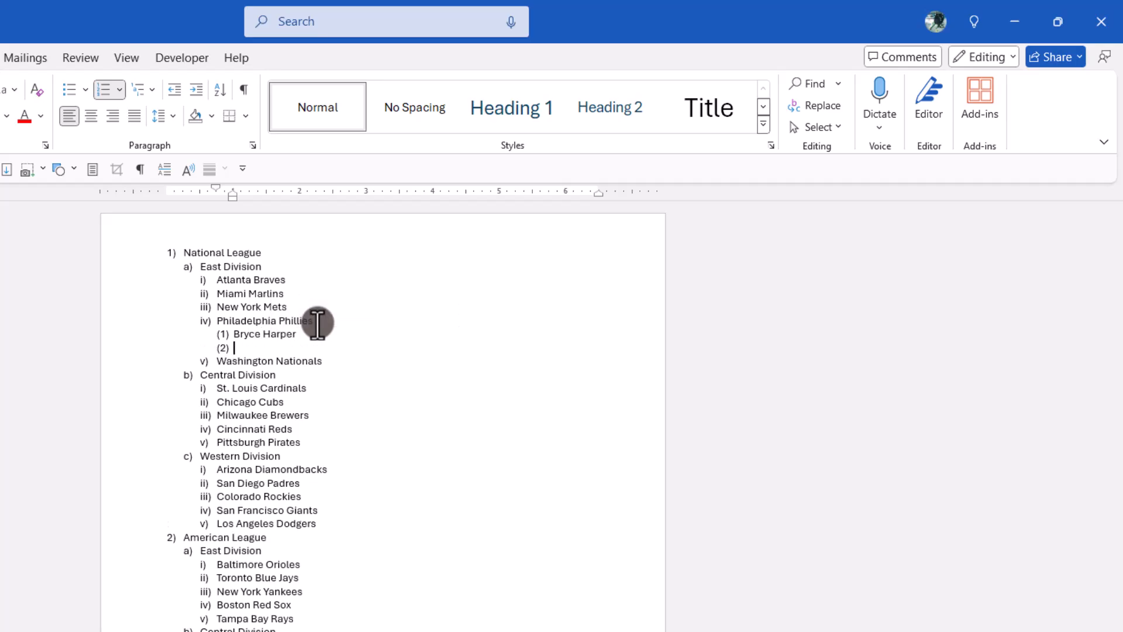
{"action": "type", "text": "Trea Tu"}
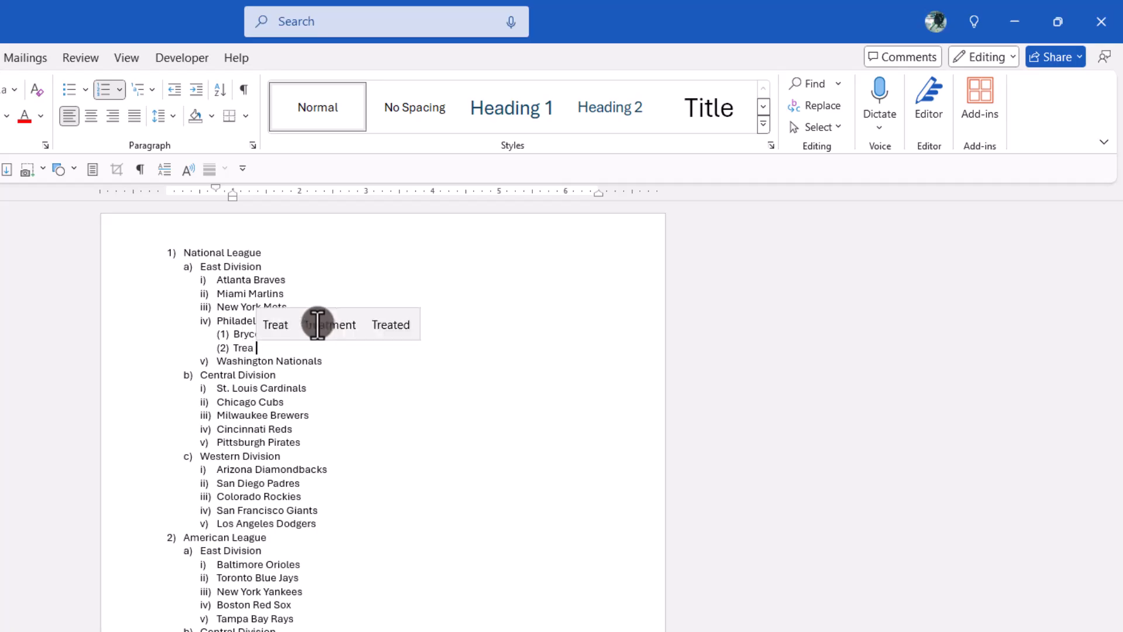
{"action": "type", "text": "rner"}
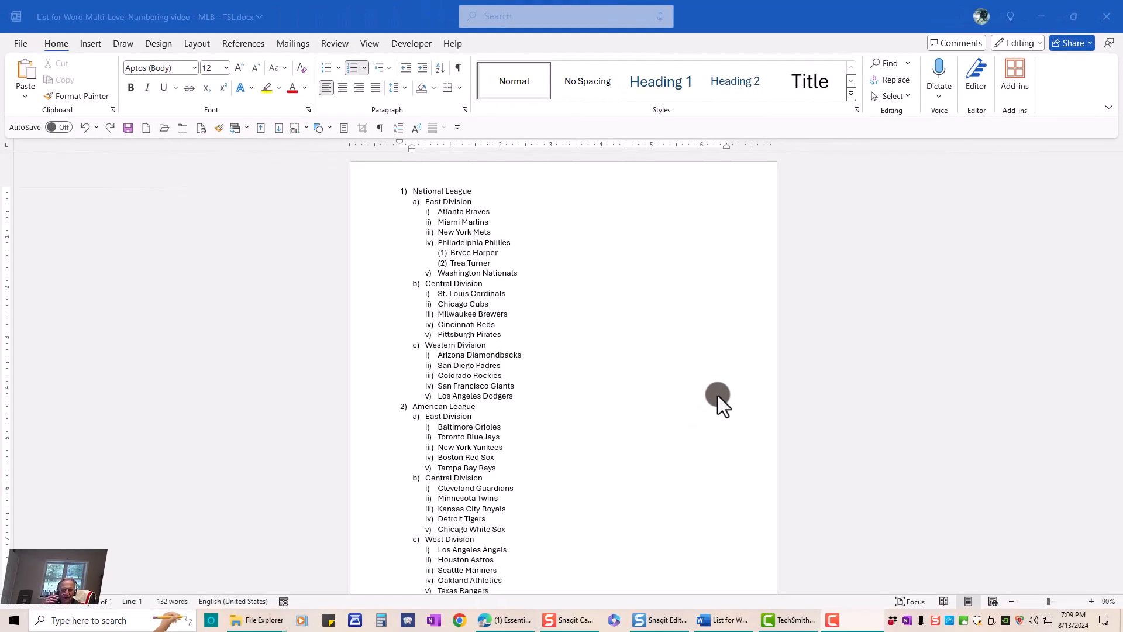
Change the whole list to the multilevel bullet format from the list library.
{"action": "left_click", "coordinate": [412, 192]}
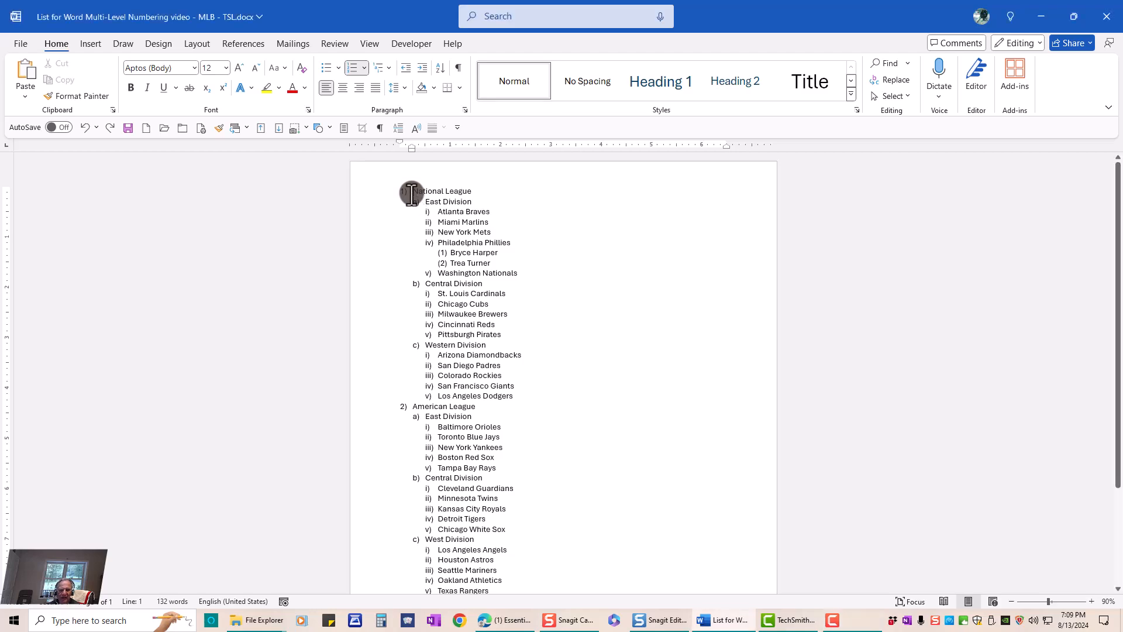
{"action": "left_click", "coordinate": [377, 69]}
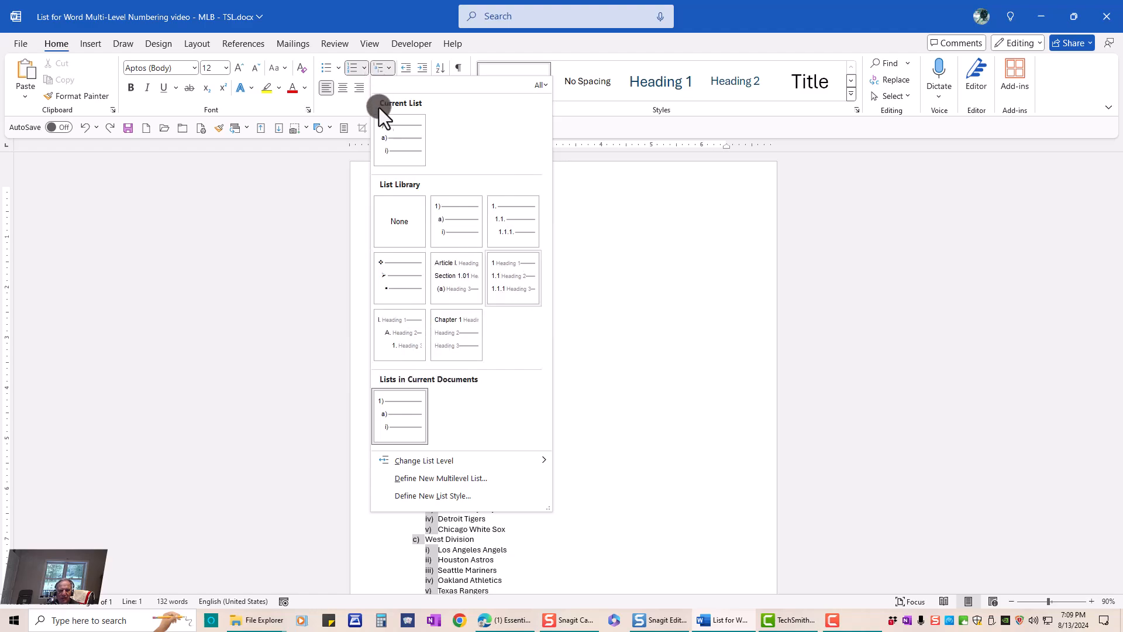
{"action": "mouse_move", "coordinate": [386, 275]}
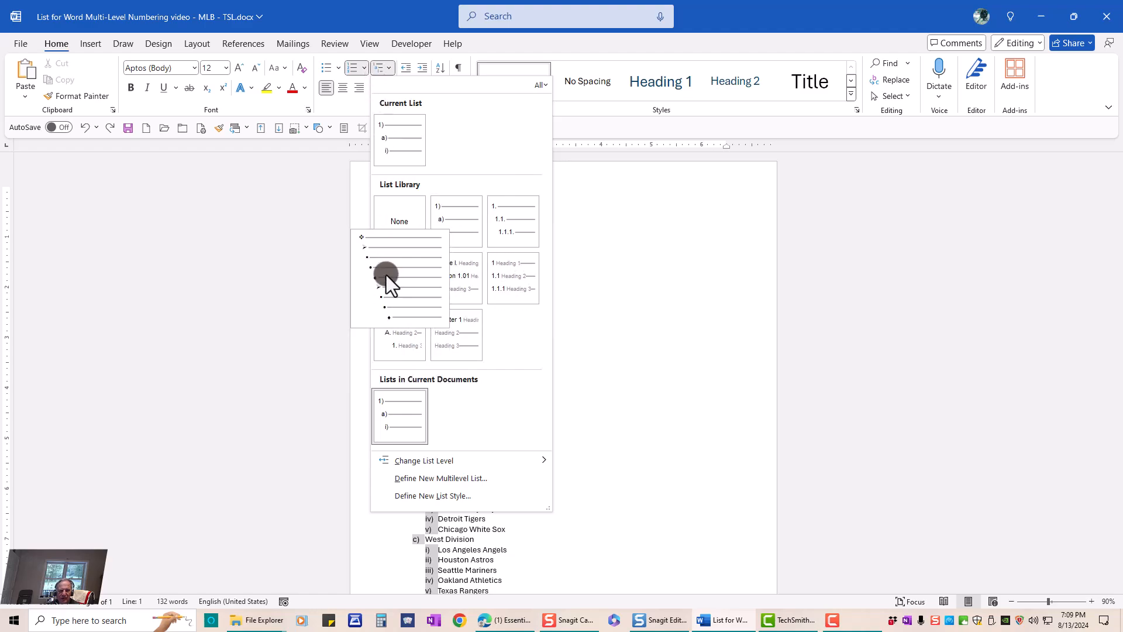
{"action": "left_click", "coordinate": [386, 275]}
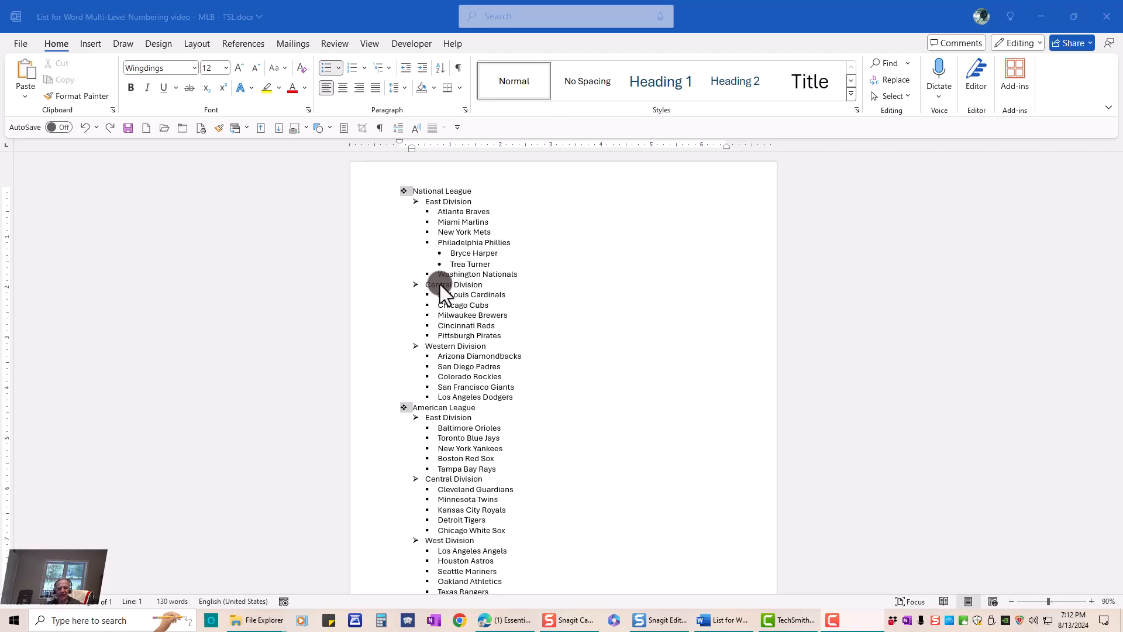
Apply the 1), a), i) multilevel numbering format from the list library to the whole list.
{"action": "left_click", "coordinate": [403, 192]}
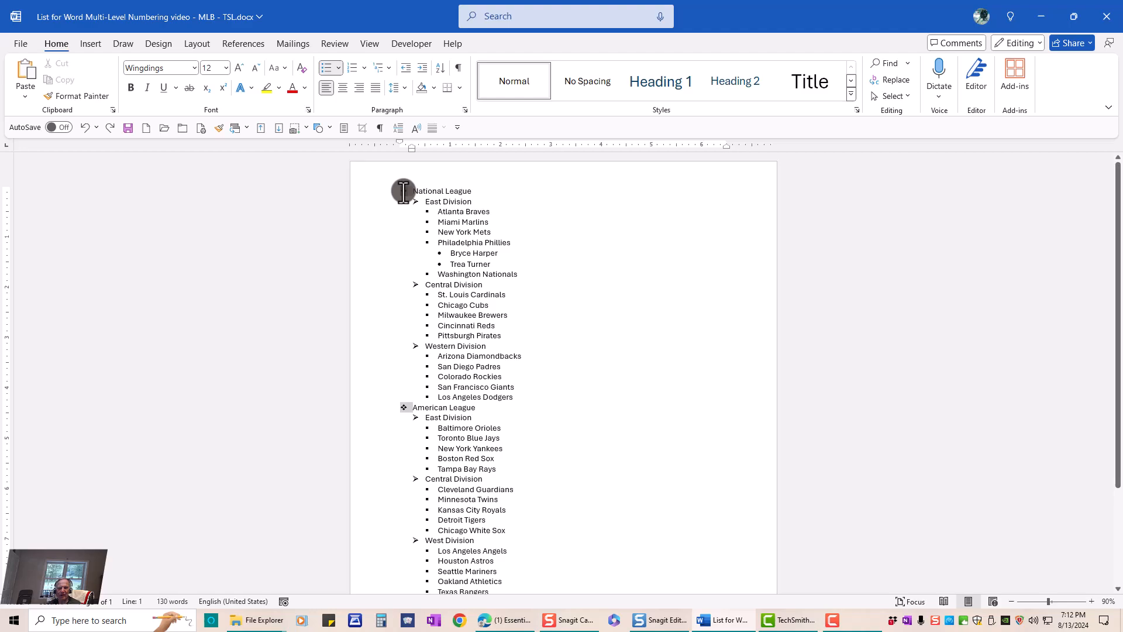
{"action": "left_click", "coordinate": [385, 68]}
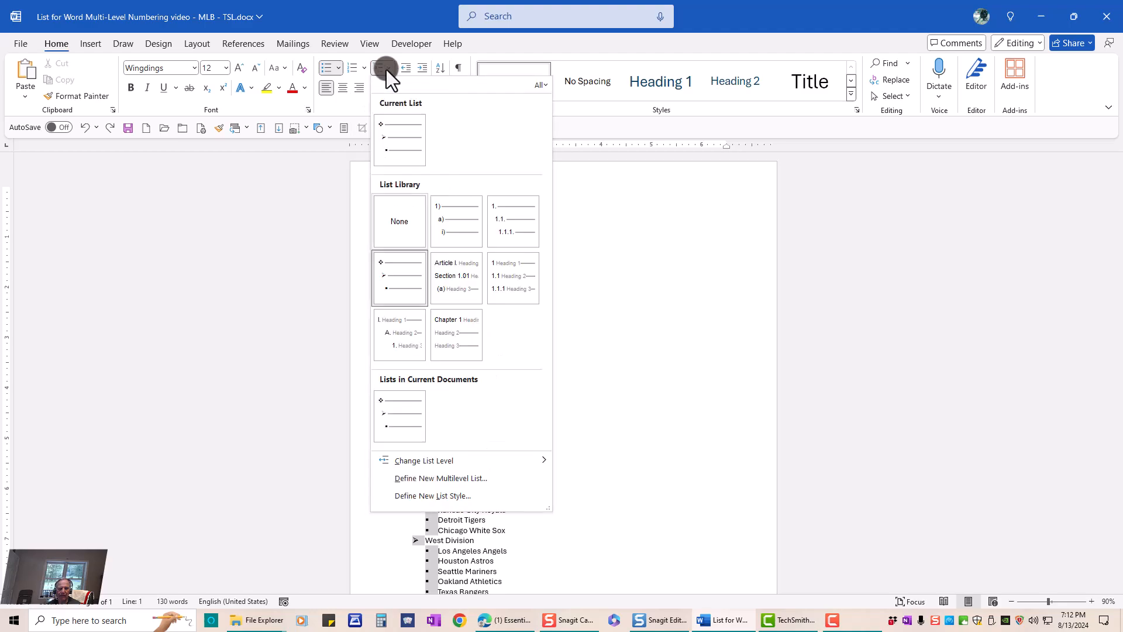
{"action": "left_click", "coordinate": [451, 220]}
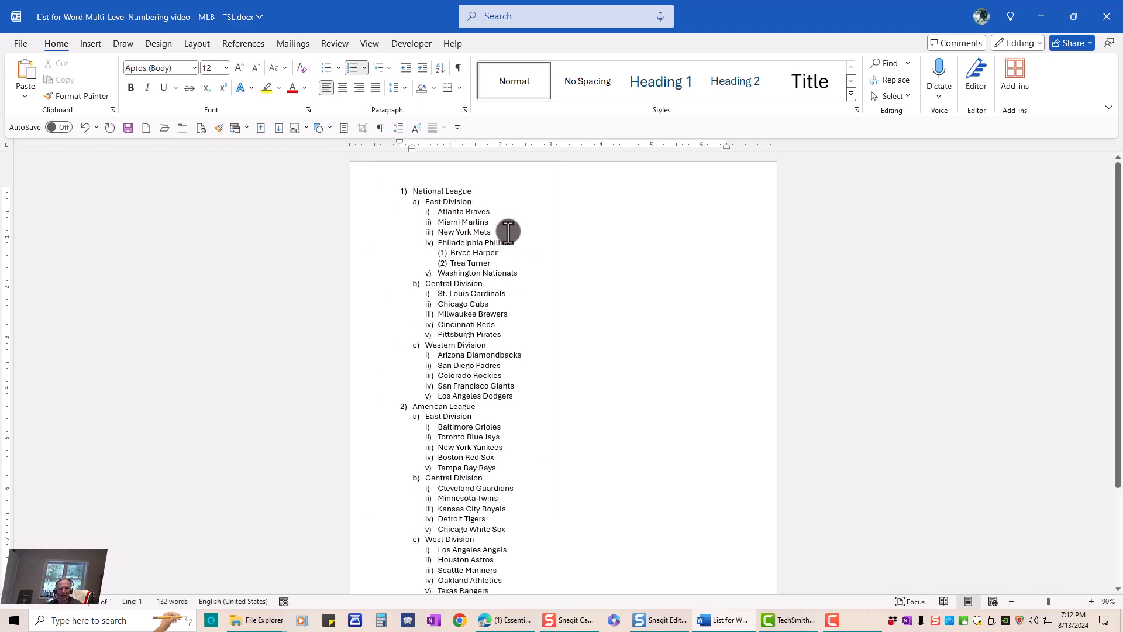
Define a new multilevel list whose second-level numbers use the Abril Fatface font, applied to the whole list.
{"action": "left_click", "coordinate": [426, 202]}
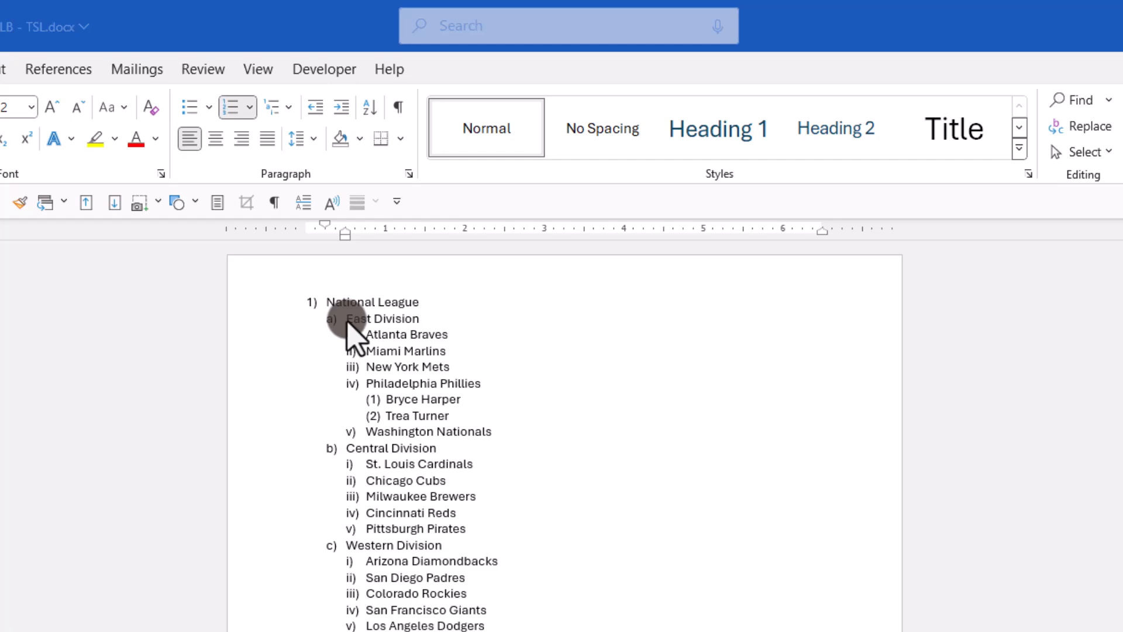
{"action": "key", "text": "alt+h"}
{"action": "key", "text": "m"}
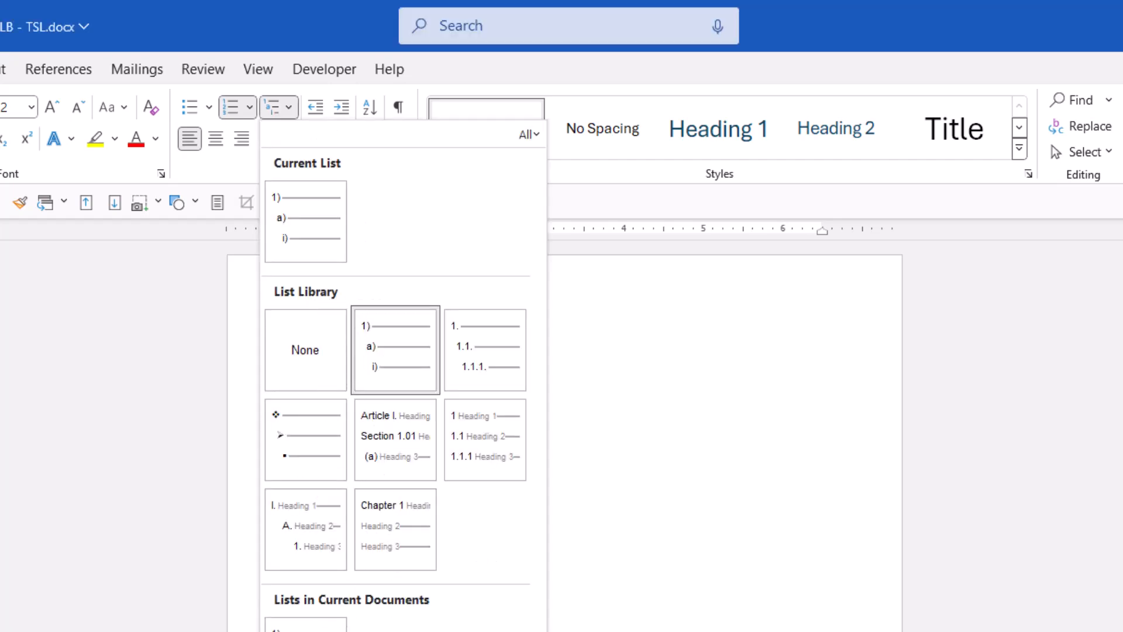
{"action": "key", "text": "d"}
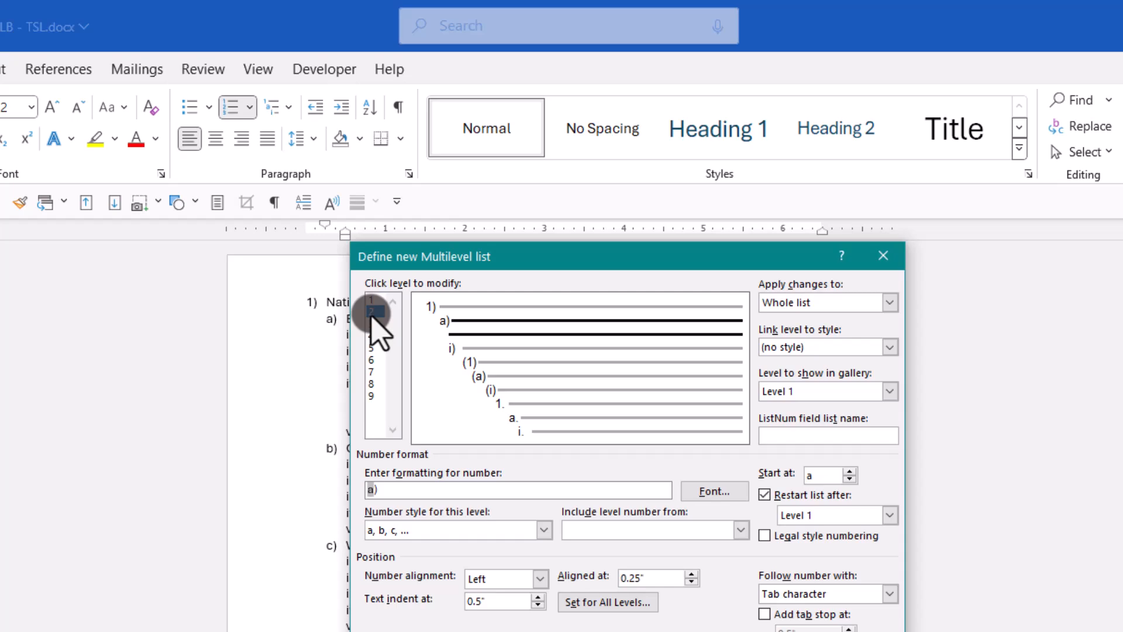
{"action": "left_click_drag", "start_coordinate": [425, 257], "coordinate": [517, 263]}
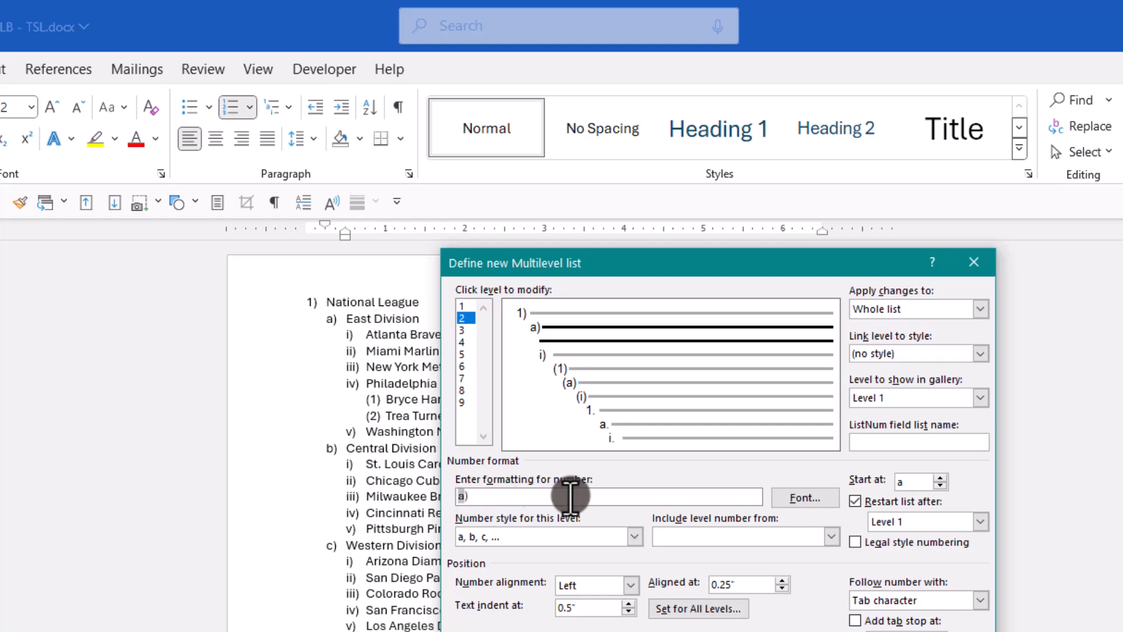
{"action": "left_click", "coordinate": [795, 499]}
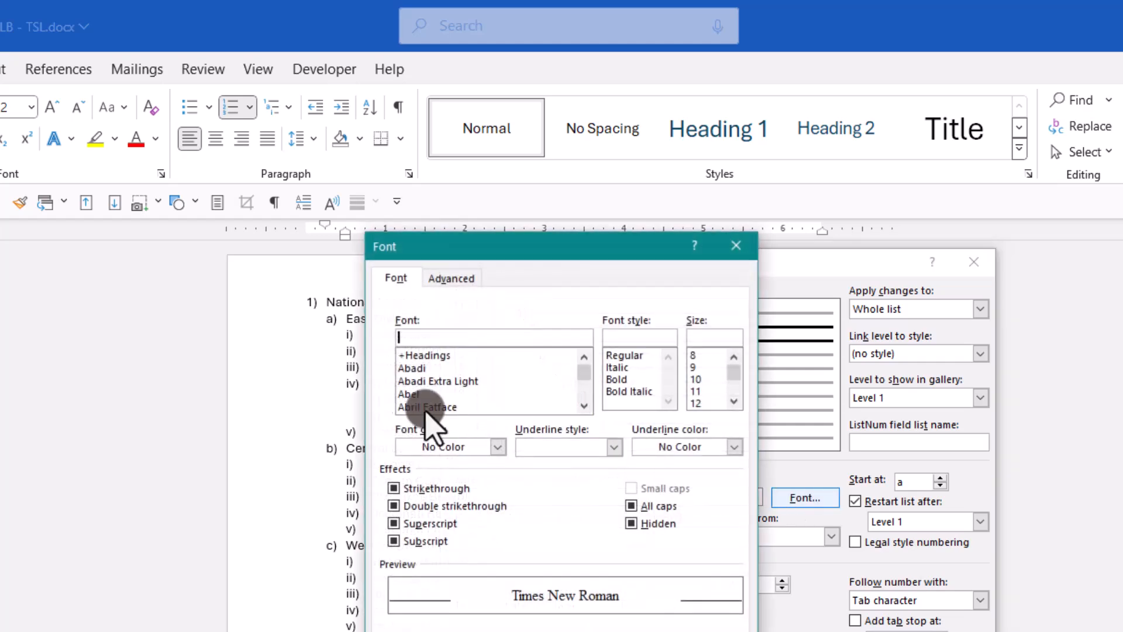
{"action": "left_click", "coordinate": [402, 405]}
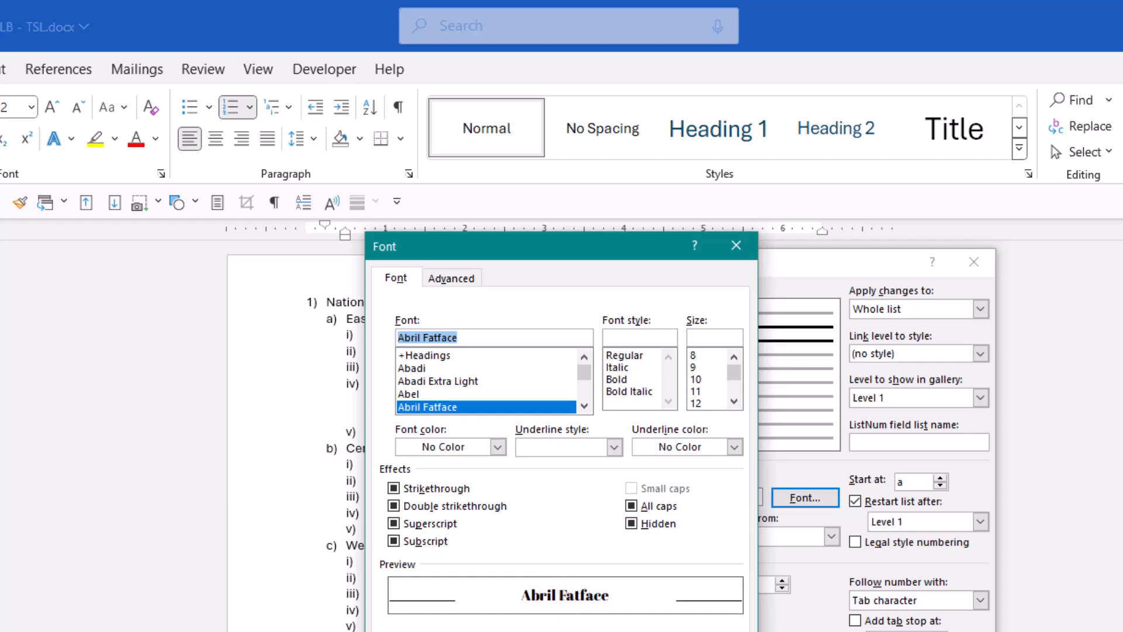
{"action": "key", "text": "Return"}
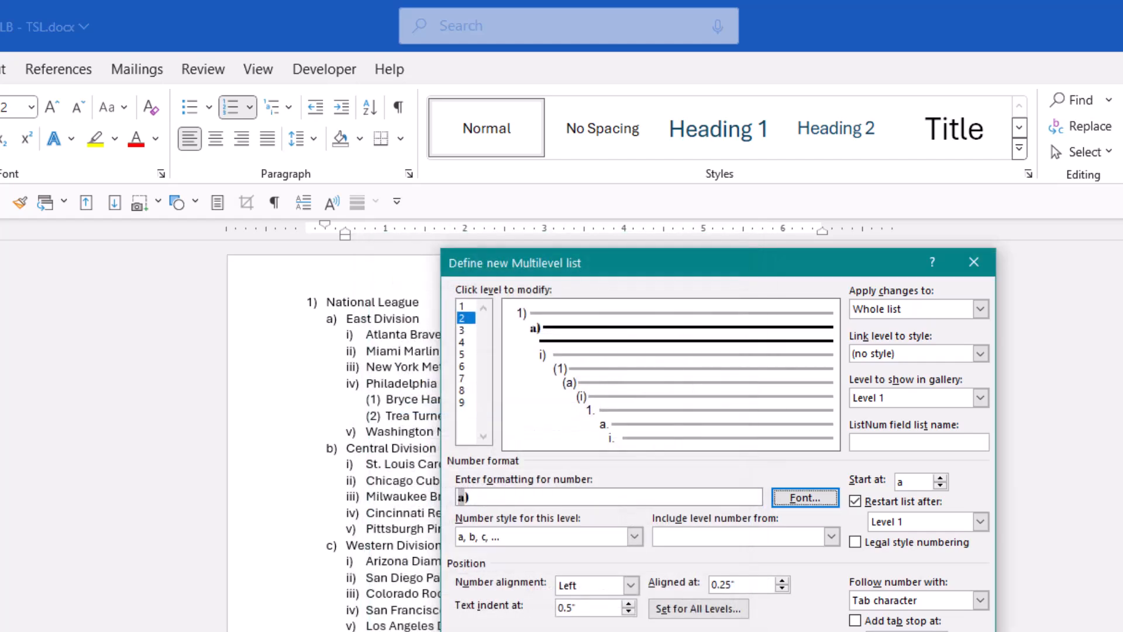
{"action": "left_click", "coordinate": [895, 631]}
{"action": "left_click", "coordinate": [328, 328]}
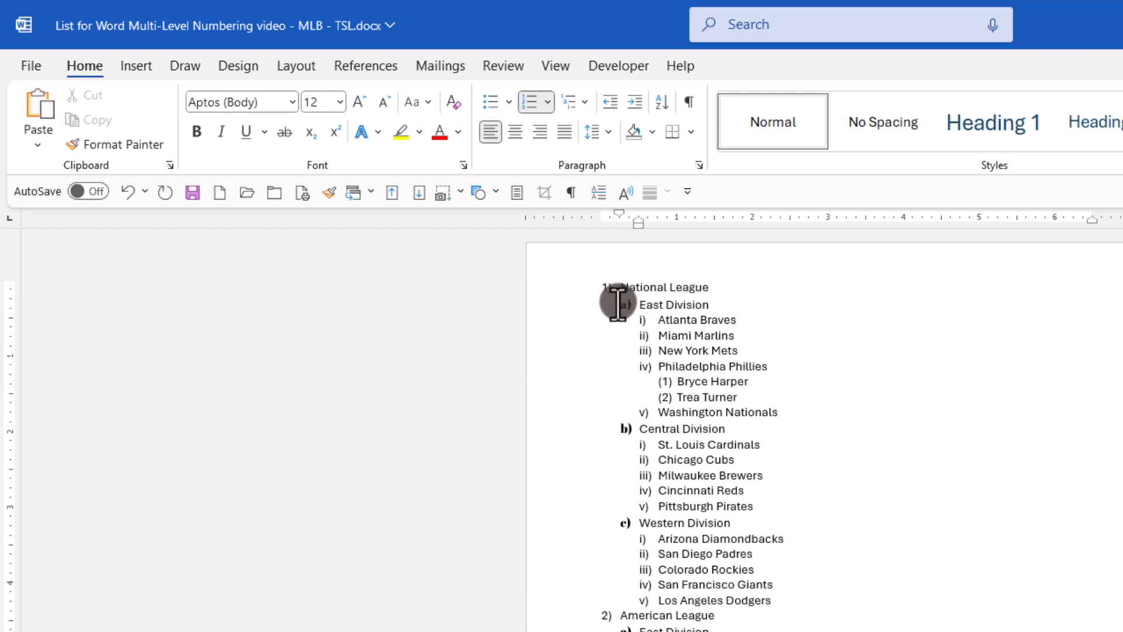
Add Midwest Division as a second-level entry after Pittsburgh Pirates, with an empty third-level entry beneath it.
{"action": "left_click", "coordinate": [760, 511]}
{"action": "left_click", "coordinate": [760, 509]}
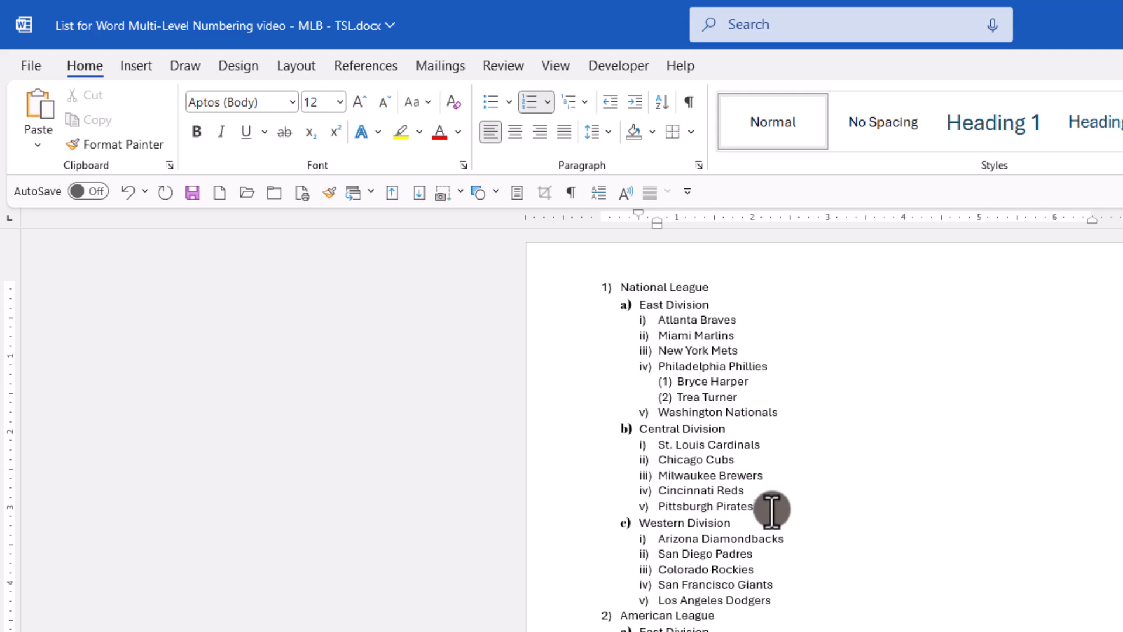
{"action": "key", "text": "Return"}
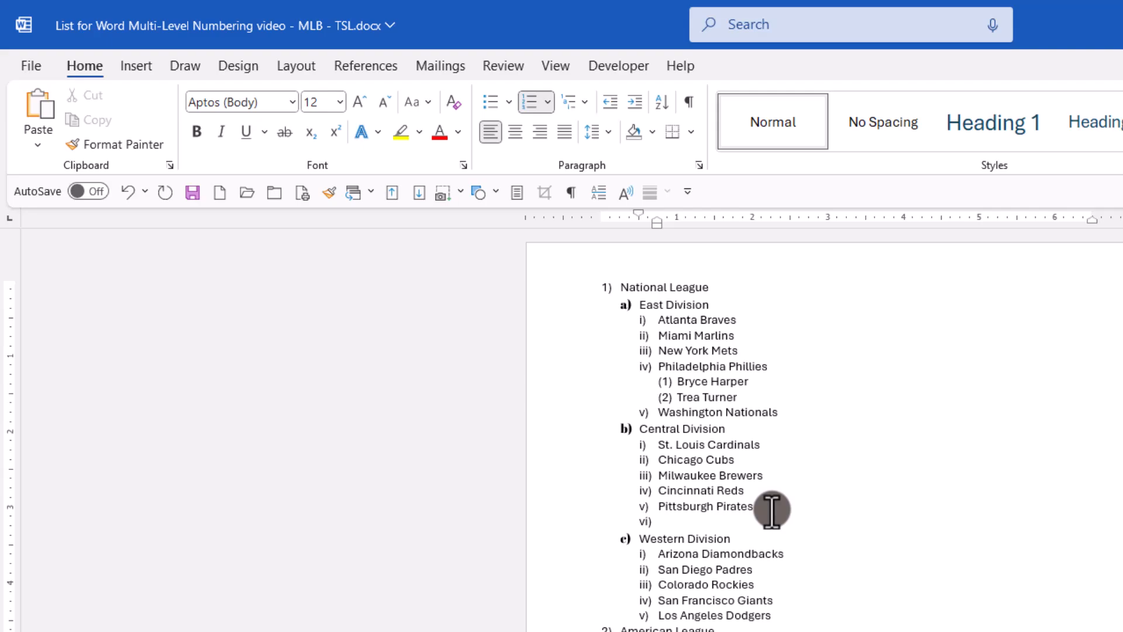
{"action": "key", "text": "shift+Tab"}
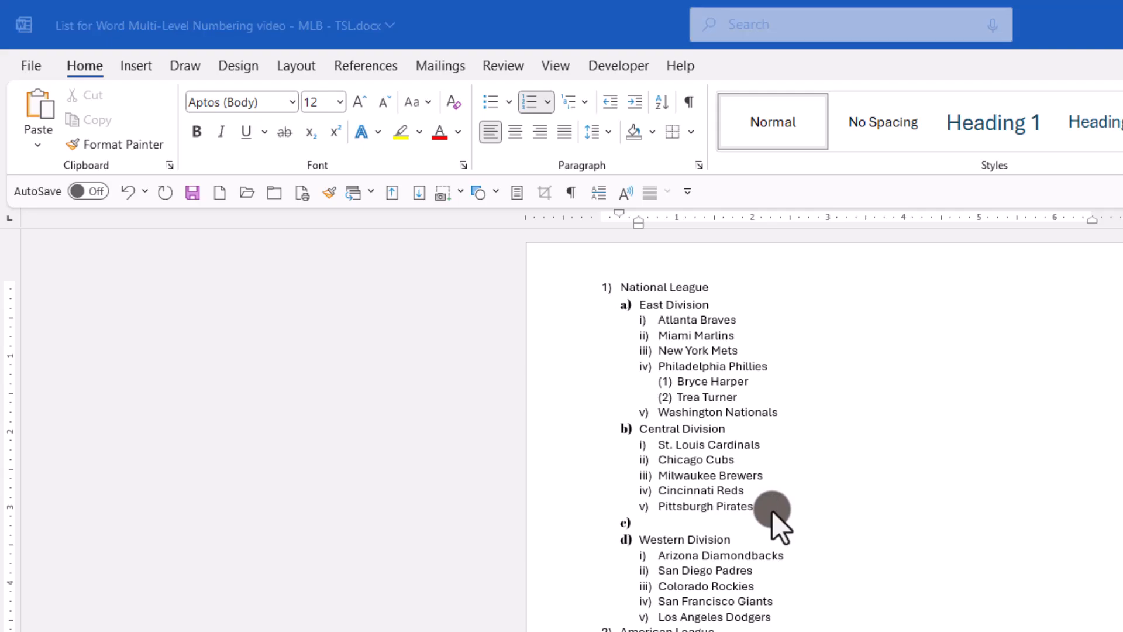
{"action": "left_click", "coordinate": [640, 524]}
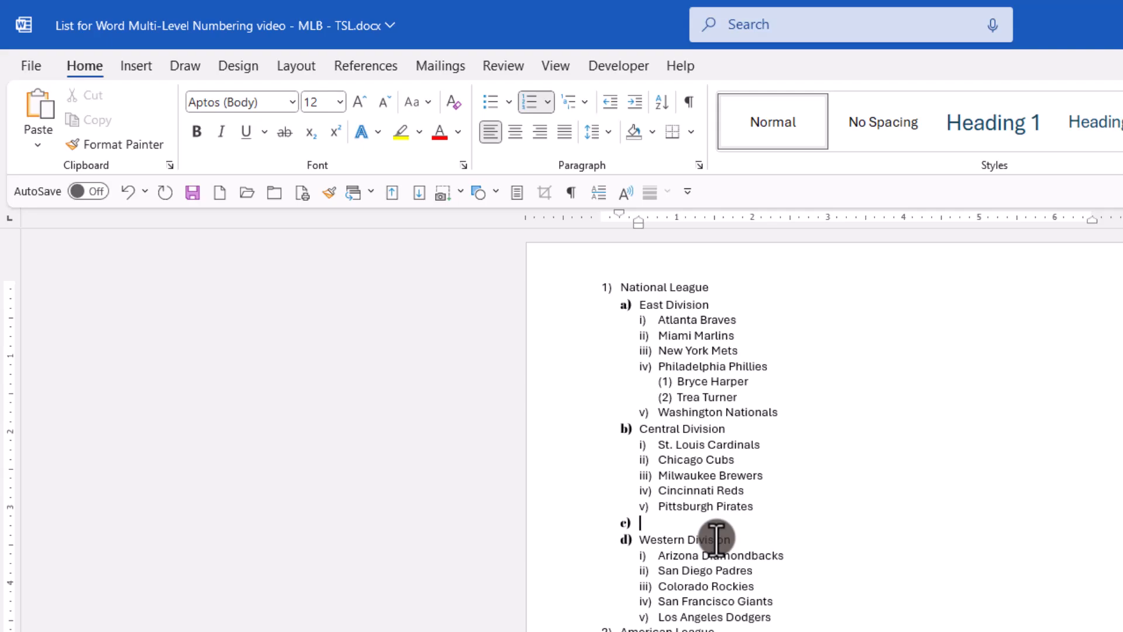
{"action": "type", "text": "Midwest"}
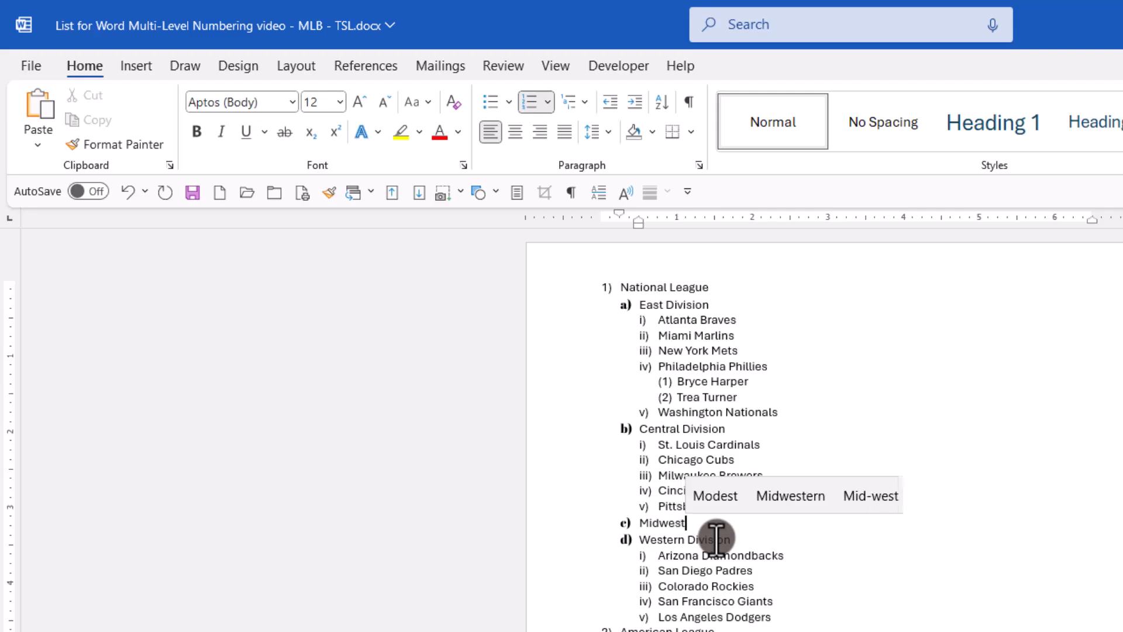
{"action": "type", "text": " Division"}
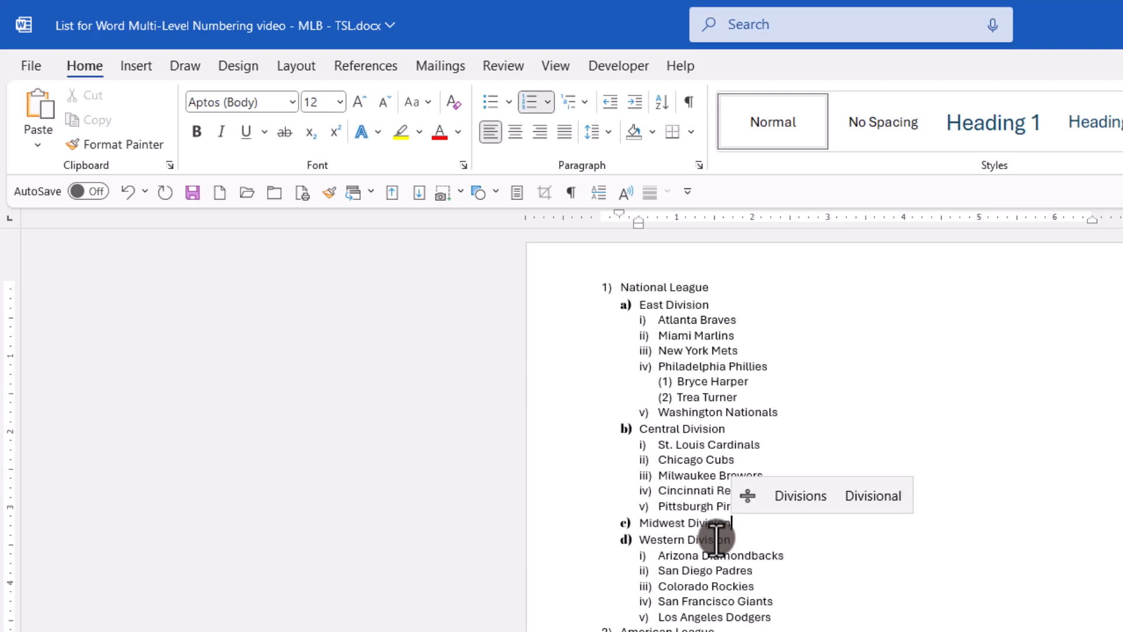
{"action": "key", "text": "Return"}
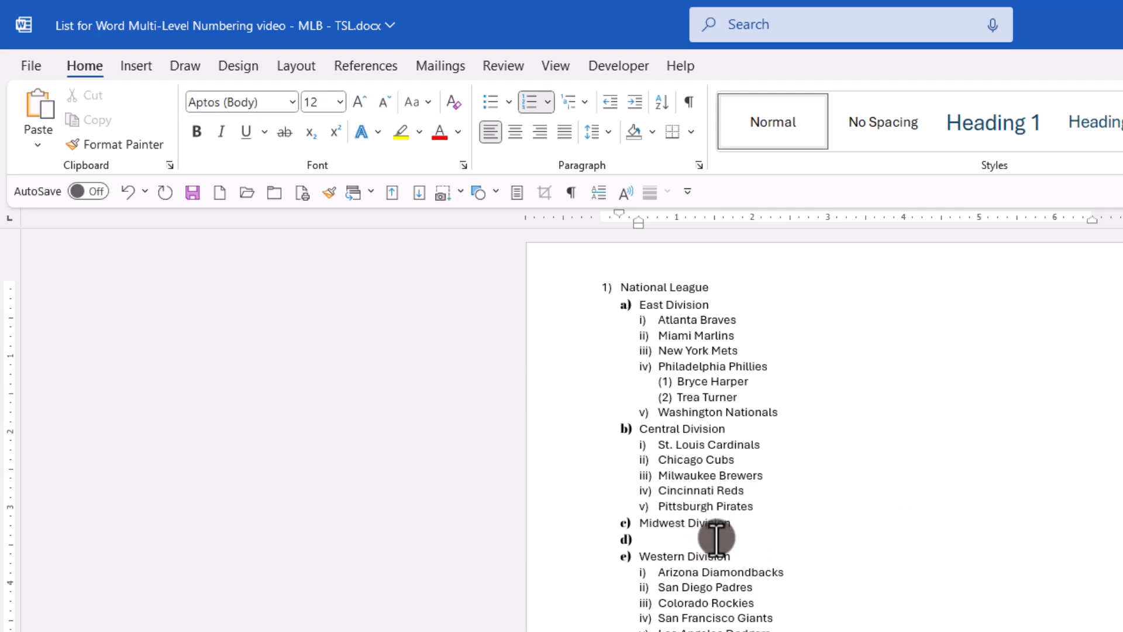
{"action": "key", "text": "Tab"}
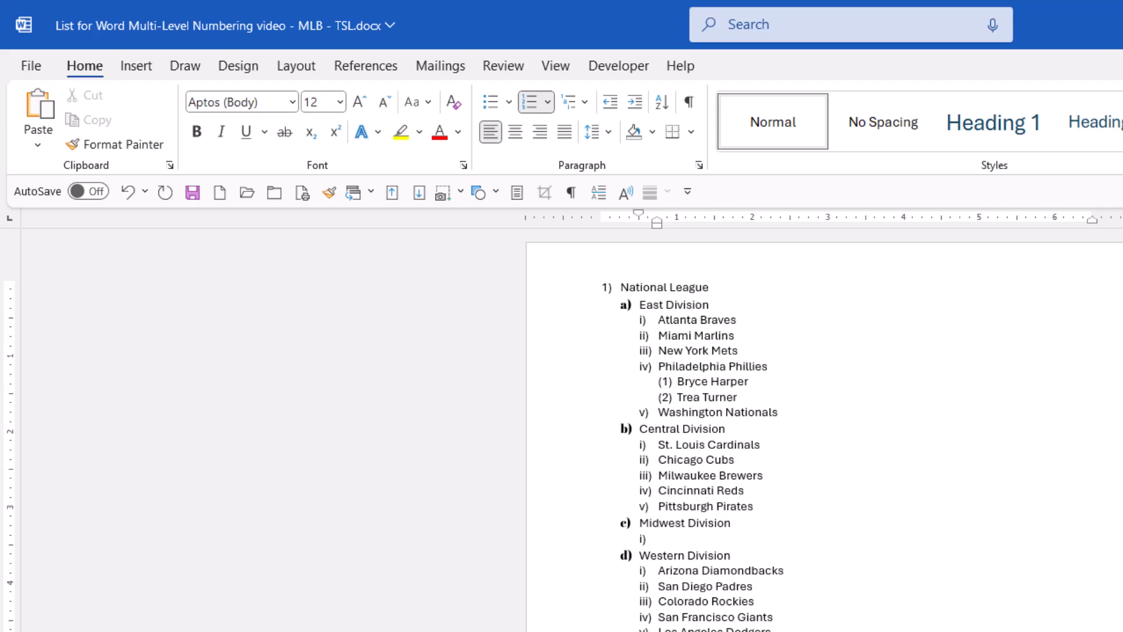
Open the multilevel list options for the MLB list.
{"action": "scroll", "coordinate": [805, 420], "scroll_direction": "up", "scroll_amount": 1, "text": "ctrl"}
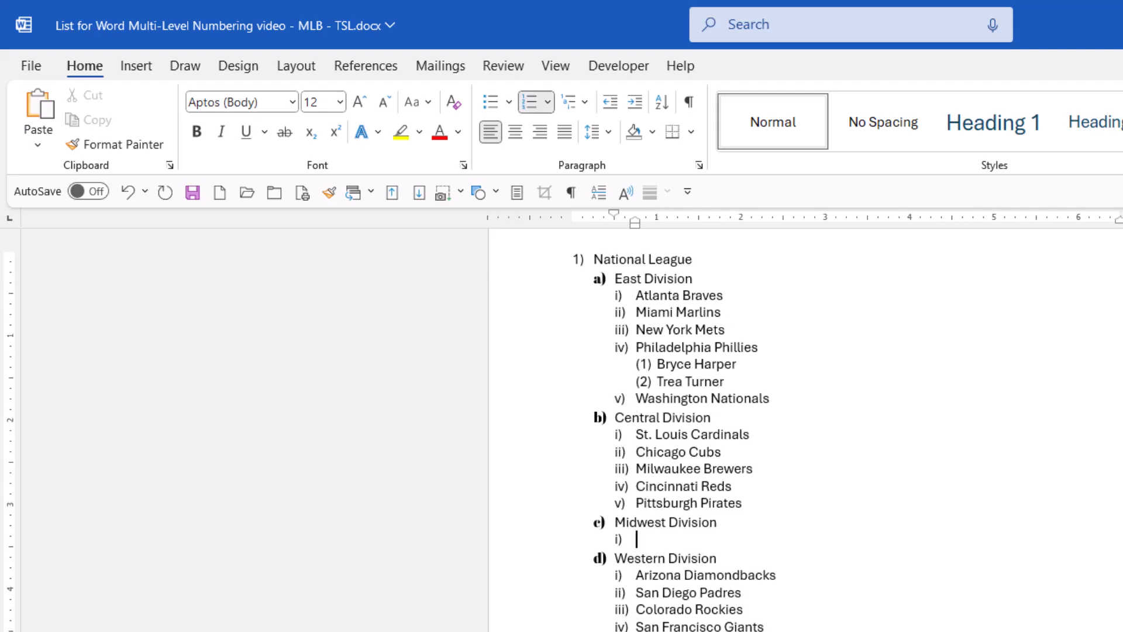
{"action": "scroll", "coordinate": [806, 420], "scroll_direction": "up", "scroll_amount": 1}
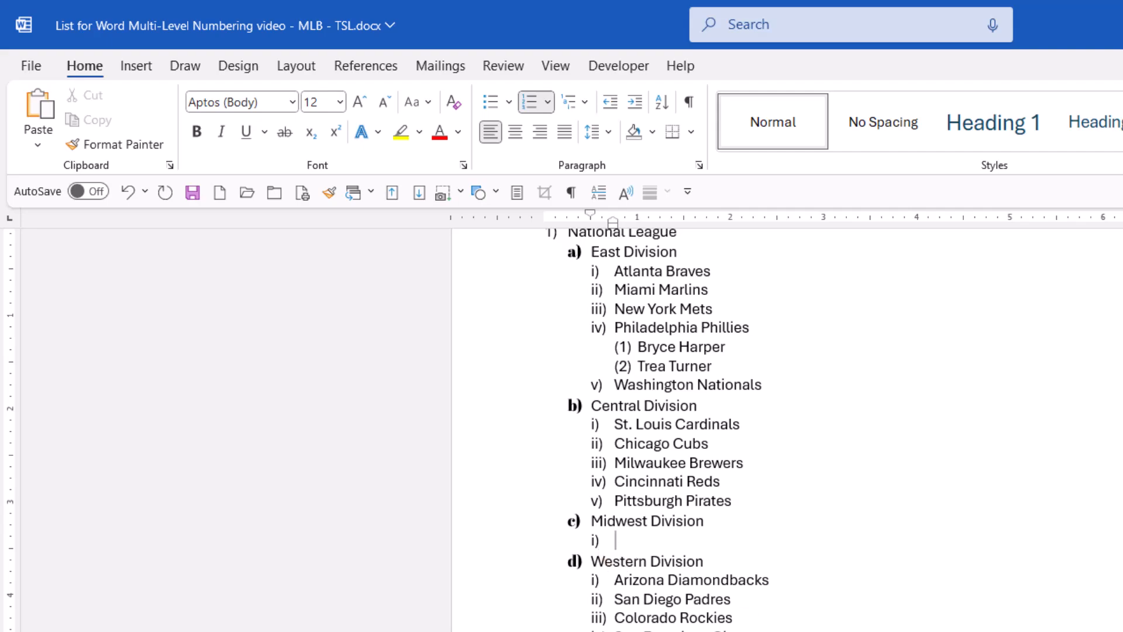
{"action": "scroll", "coordinate": [665, 416], "scroll_direction": "up", "scroll_amount": 1}
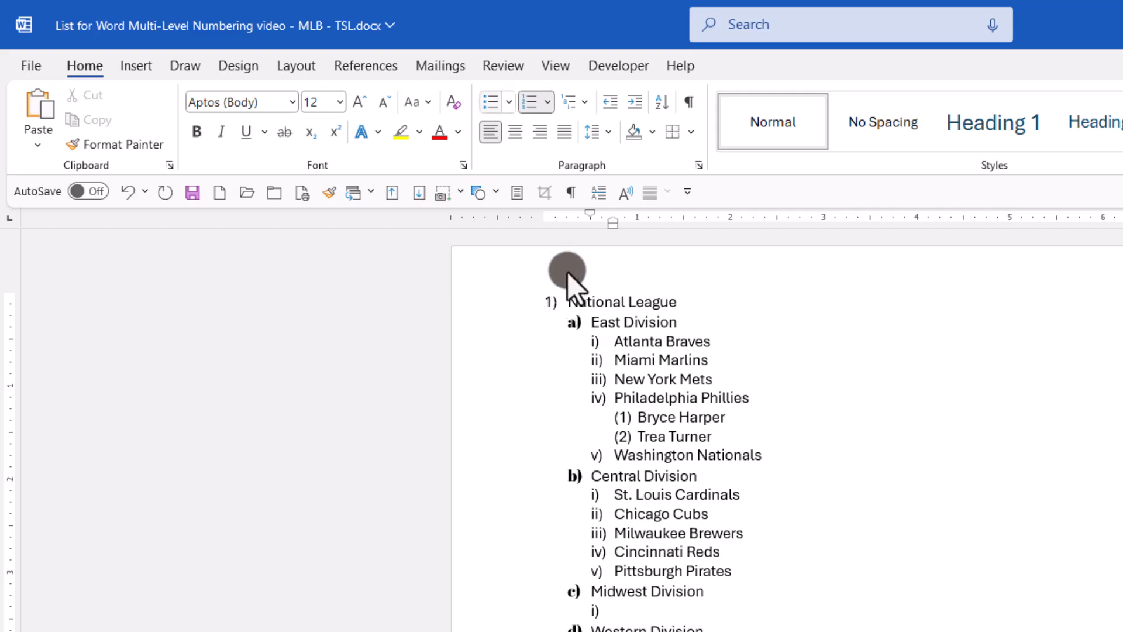
{"action": "left_click", "coordinate": [583, 103]}
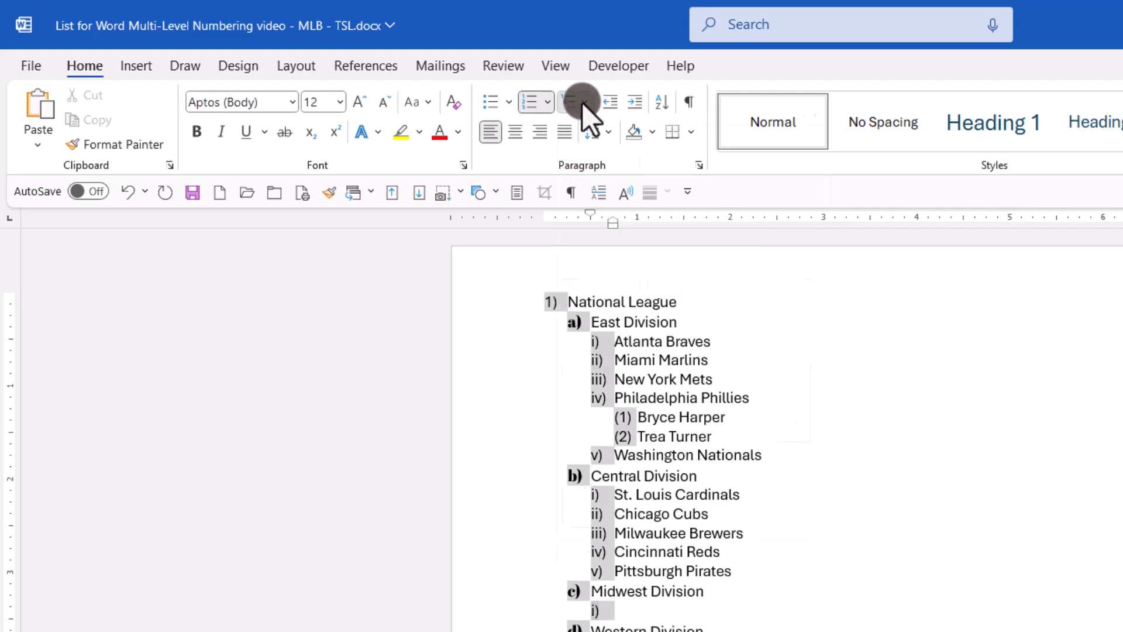